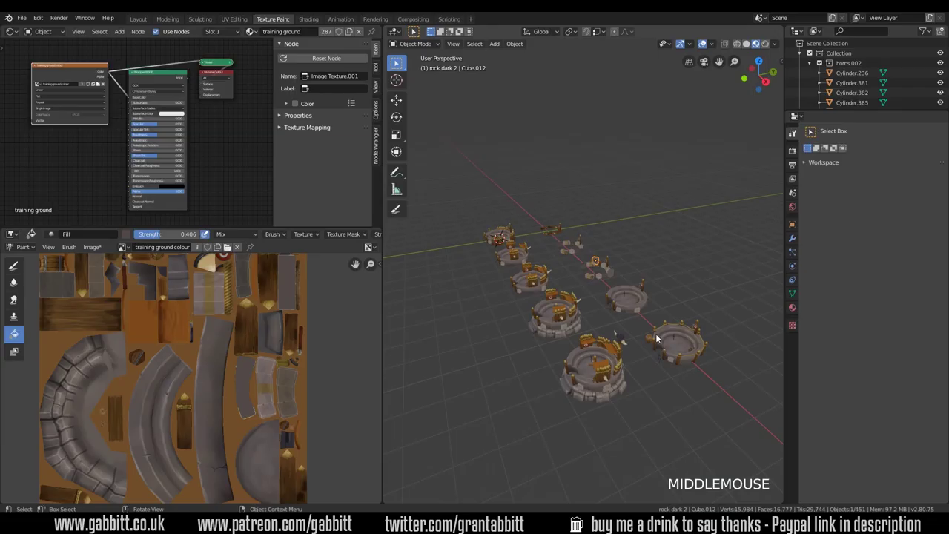
Step: Isolate the plain grey-brown rock block in local view and switch it to Texture Paint mode
middle_click_drag(656, 338, 688, 282)
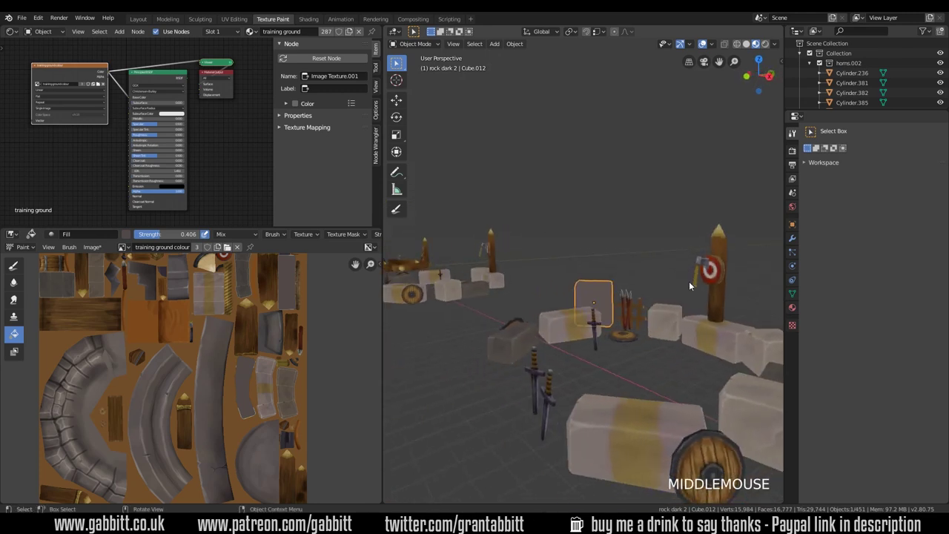
middle_click_drag(626, 315, 574, 337)
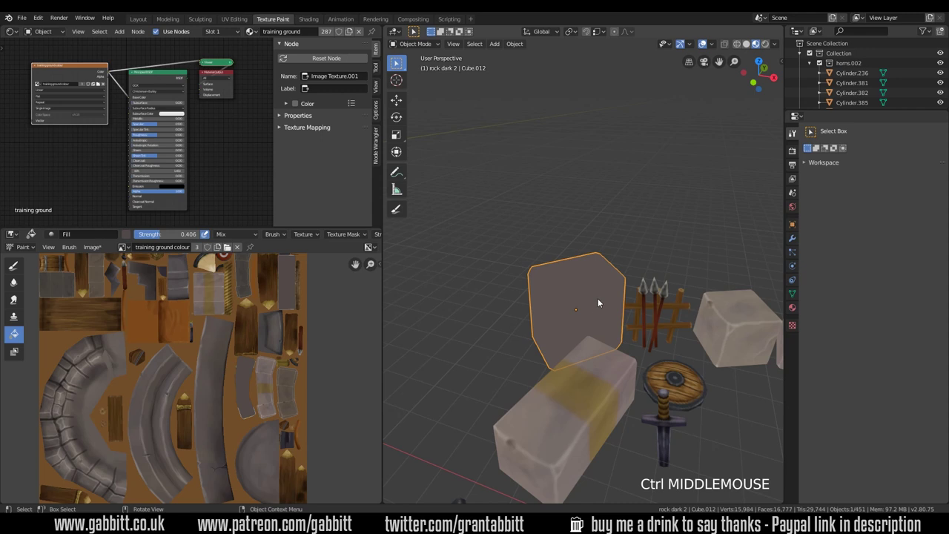
key("KP_Divide")
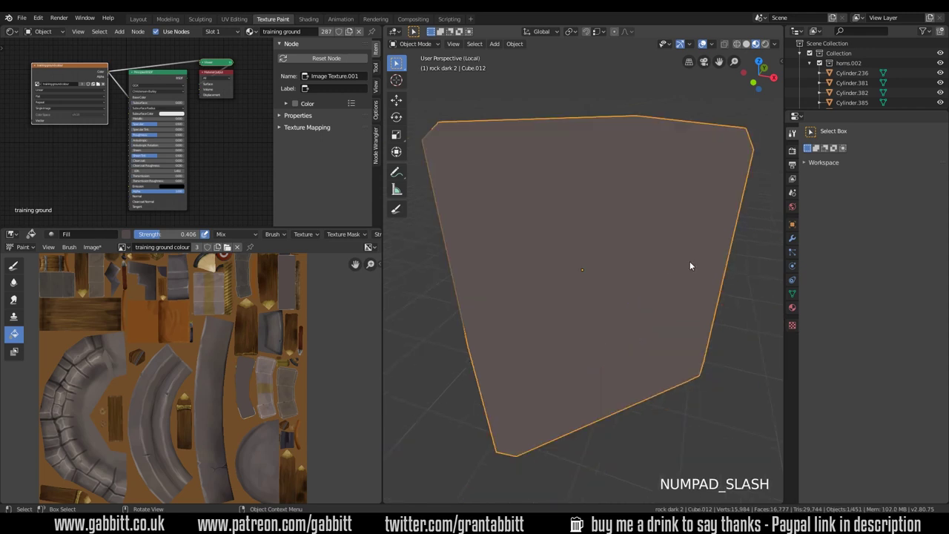
middle_click_drag(690, 266, 645, 311, "ctrl")
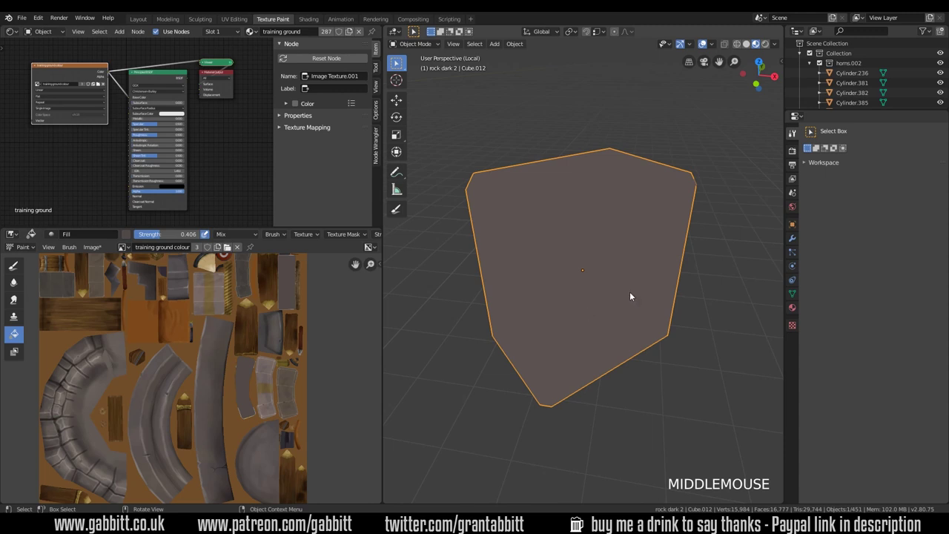
left_click(427, 45)
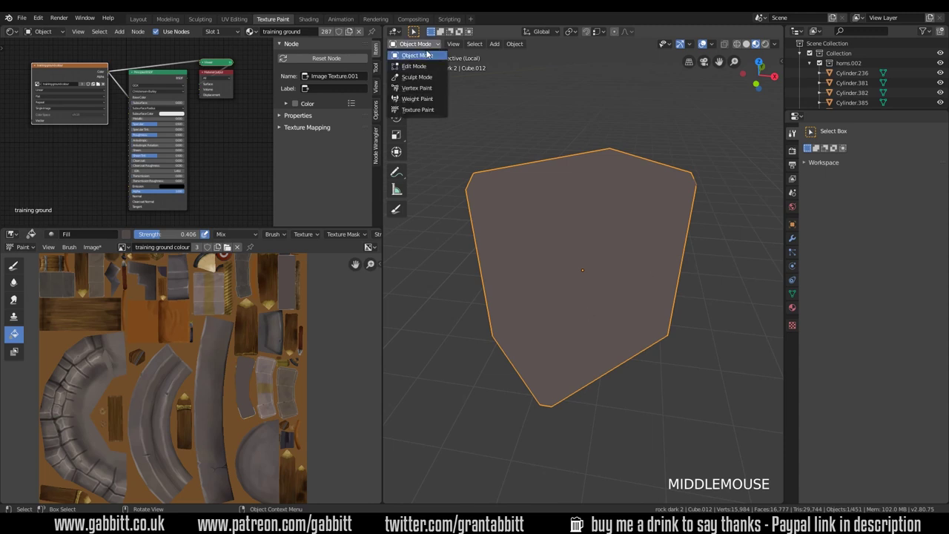
left_click(419, 110)
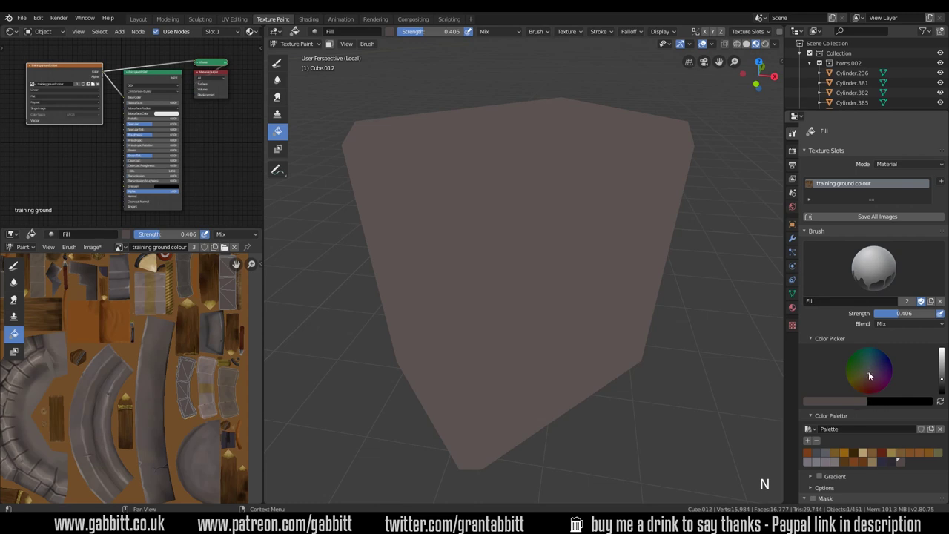
Step: Activate the Draw brush with a 227 px radius and set its blend mode to Mix
left_click(277, 63)
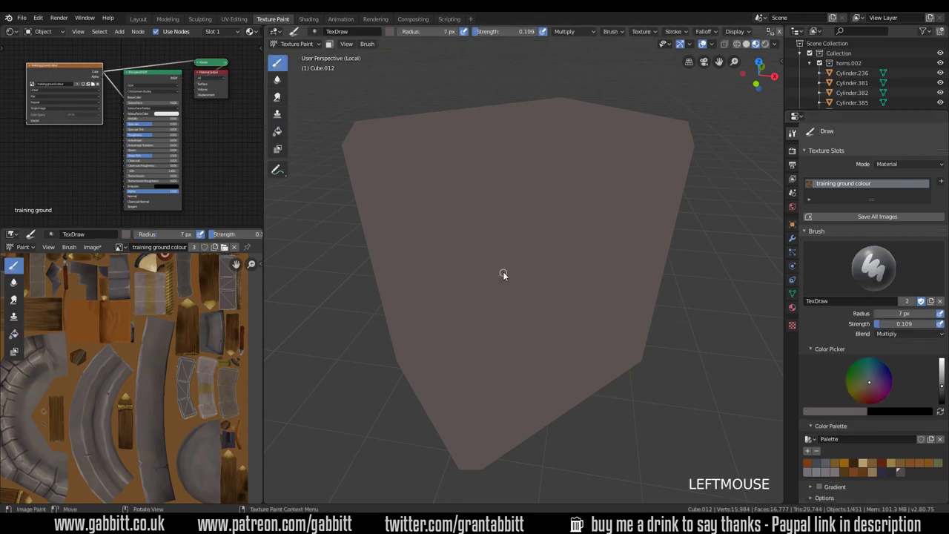
key("f")
left_click(604, 273)
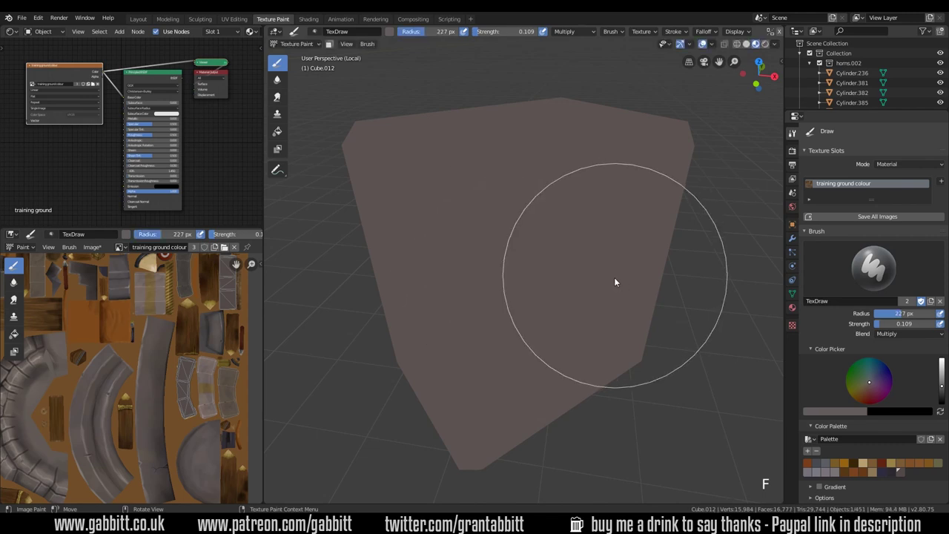
left_click(911, 334)
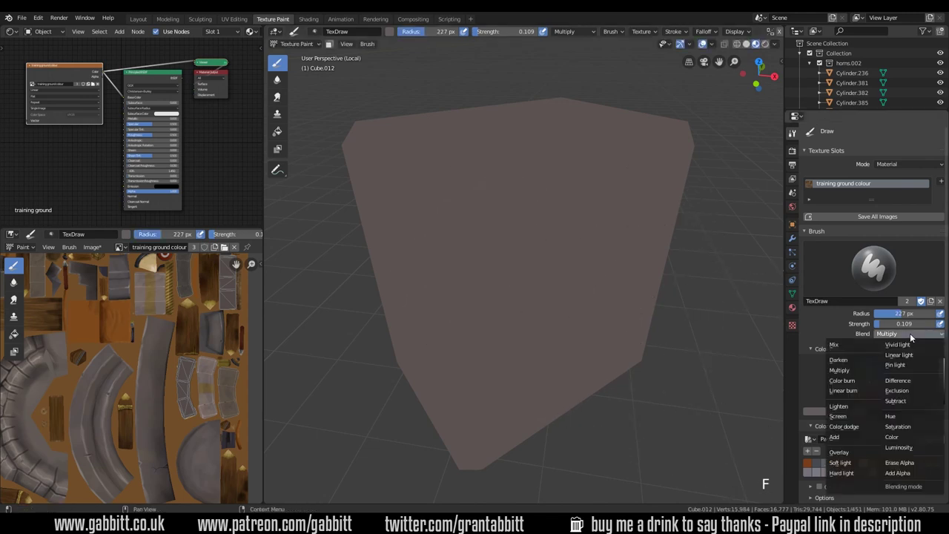
left_click(853, 345)
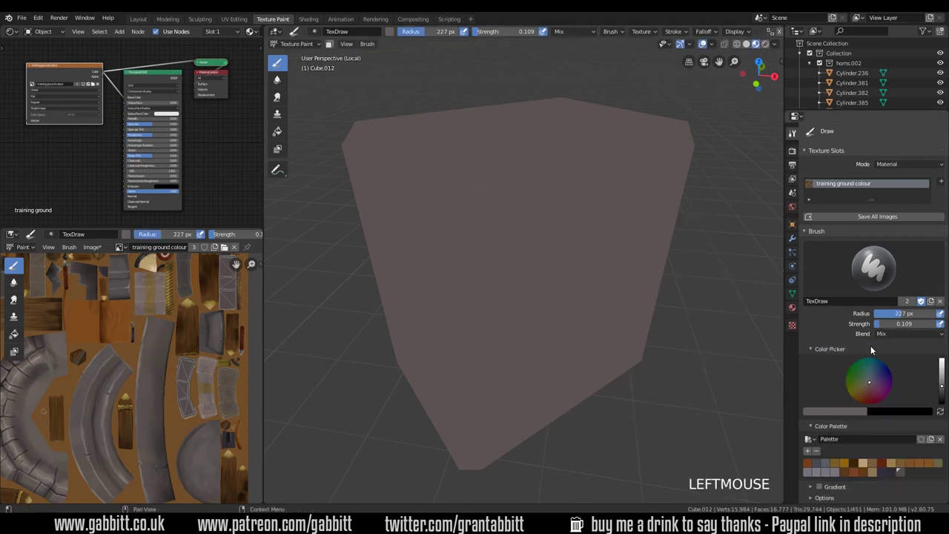
Step: Choose a light grey palette colour and paint soft, broad tonal patches over the rock's faces
left_click(808, 471)
left_click(833, 471)
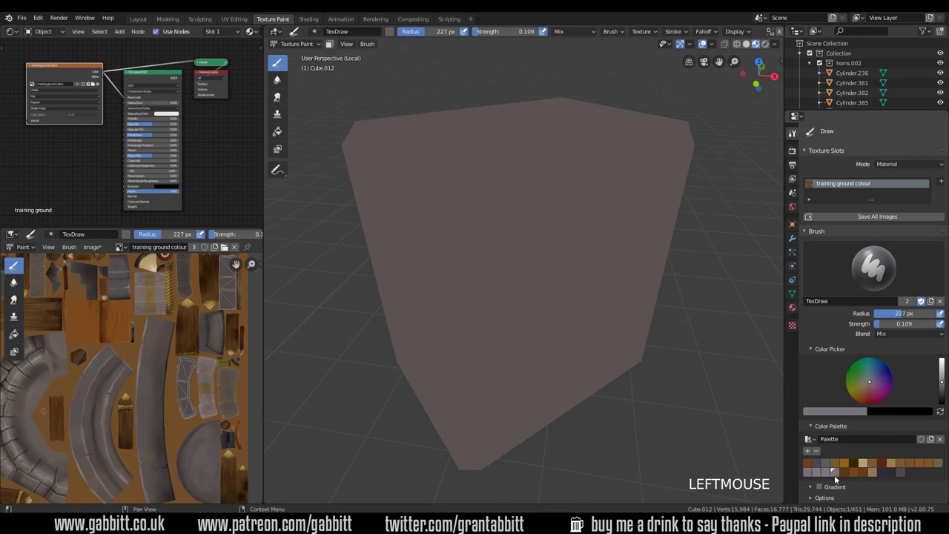
left_click(881, 471)
left_click(817, 472)
left_click(816, 473)
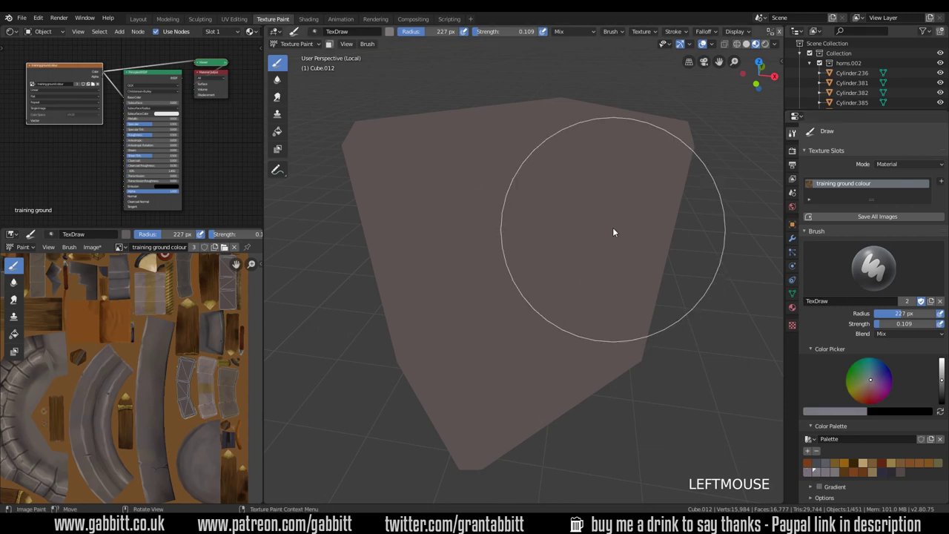
mouse_move(612, 229)
left_mouse_down()
mouse_move(509, 267)
mouse_move(563, 184)
left_mouse_up()
middle_click_drag(562, 184, 630, 279)
left_click(465, 151)
left_click_drag(474, 193, 526, 395)
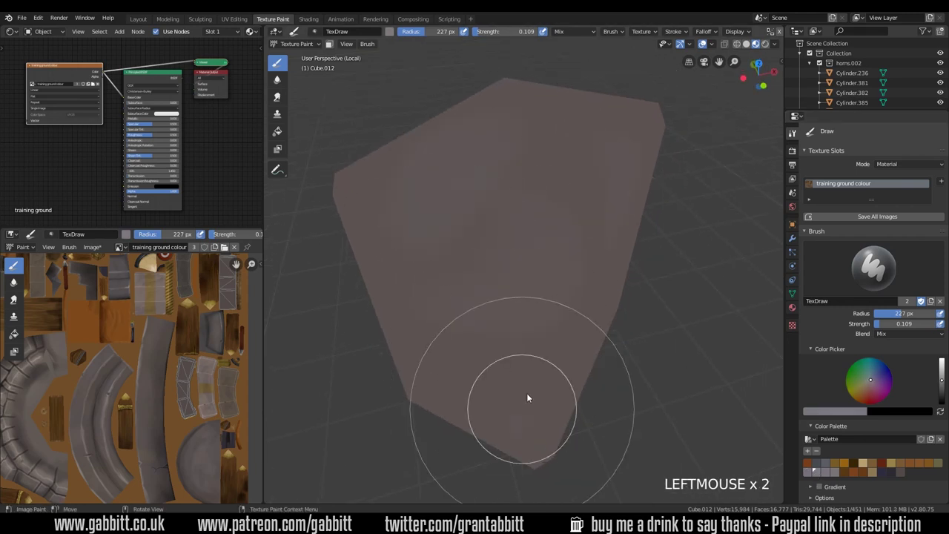
left_click(521, 179)
mouse_move(635, 361)
middle_mouse_down()
mouse_move(615, 338)
mouse_move(631, 319)
middle_mouse_up()
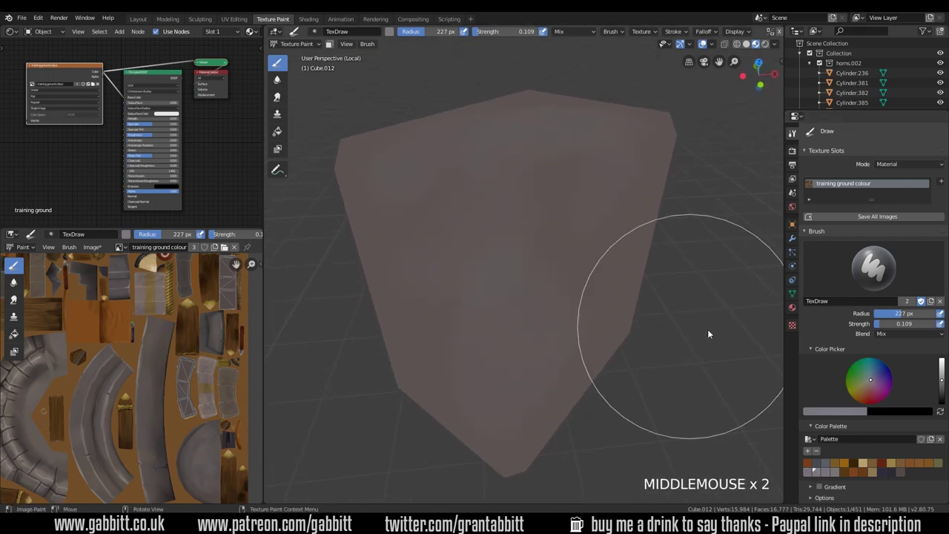
left_click(585, 197)
left_click(550, 245)
mouse_move(669, 227)
middle_mouse_down()
mouse_move(550, 242)
mouse_move(593, 260)
middle_mouse_up()
mouse_move(585, 267)
middle_mouse_down("ctrl")
mouse_move(558, 369)
mouse_move(594, 358)
middle_mouse_up("ctrl")
left_click(545, 255)
mouse_move(545, 259)
middle_mouse_down()
mouse_move(567, 322)
mouse_move(549, 324)
mouse_move(585, 301)
mouse_move(643, 347)
mouse_move(607, 296)
middle_mouse_up()
left_click(541, 222)
mouse_move(551, 218)
middle_mouse_down()
mouse_move(650, 283)
mouse_move(526, 326)
mouse_move(535, 267)
middle_mouse_up()
left_click(533, 259)
left_click(529, 270)
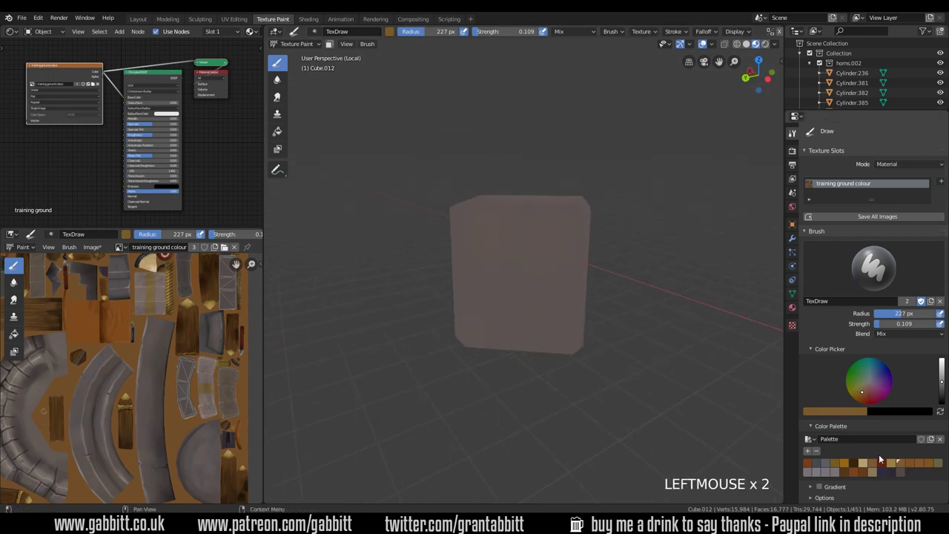
Step: Dab faint brown palette colour onto several of the rock's faces for warm variation
left_click(526, 261)
mouse_move(593, 318)
middle_mouse_down()
mouse_move(525, 261)
mouse_move(529, 365)
mouse_move(590, 253)
mouse_move(545, 293)
middle_mouse_up()
left_click(529, 364)
left_click(552, 310)
left_click(516, 278)
Step: Select the palette's warm grey and dab broad soft patches around all sides of the rock
left_click(833, 470)
middle_click_drag(667, 356, 531, 286)
left_click(531, 285)
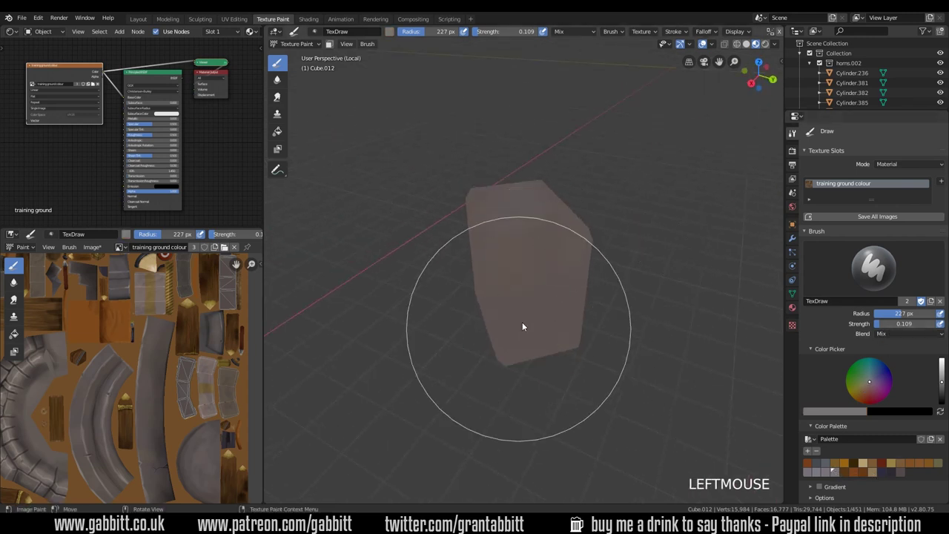
left_click(538, 275)
mouse_move(522, 325)
middle_mouse_down()
mouse_move(538, 275)
mouse_move(570, 258)
middle_mouse_up()
left_click(552, 320)
middle_click_drag(552, 320, 623, 267)
middle_click_drag(646, 424, 541, 325)
left_click(557, 329)
left_click(539, 289)
mouse_move(552, 269)
middle_mouse_down()
mouse_move(532, 295)
mouse_move(559, 338)
middle_mouse_up()
left_click(532, 295)
left_click(559, 341)
Step: Shade parts of the rock with the dark blue-grey palette colour and undo the last stroke
left_click(890, 472)
mouse_move(593, 311)
middle_mouse_down()
mouse_move(562, 293)
mouse_move(561, 331)
mouse_move(539, 359)
mouse_move(504, 248)
mouse_move(544, 348)
mouse_move(573, 337)
mouse_move(578, 303)
mouse_move(607, 290)
mouse_move(618, 301)
mouse_move(578, 307)
mouse_move(563, 322)
mouse_move(592, 297)
mouse_move(559, 284)
mouse_move(547, 328)
mouse_move(534, 324)
mouse_move(544, 275)
mouse_move(520, 257)
mouse_move(487, 371)
mouse_move(568, 319)
mouse_move(479, 320)
middle_mouse_up()
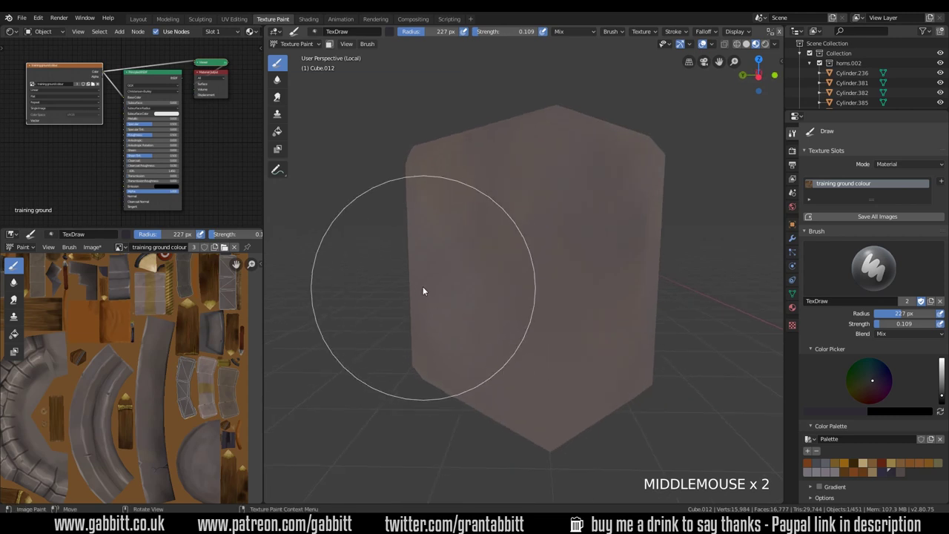
left_click(413, 249)
mouse_move(412, 250)
middle_mouse_down()
mouse_move(499, 347)
mouse_move(561, 339)
middle_mouse_up()
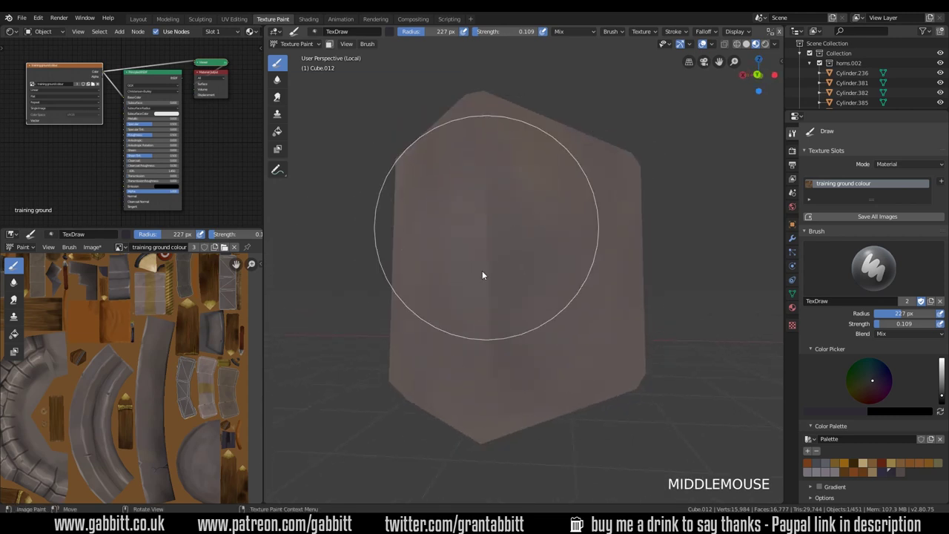
mouse_move(467, 290)
middle_mouse_down()
mouse_move(570, 309)
mouse_move(496, 313)
mouse_move(557, 315)
mouse_move(561, 303)
mouse_move(553, 317)
middle_mouse_up()
key("ctrl+z")
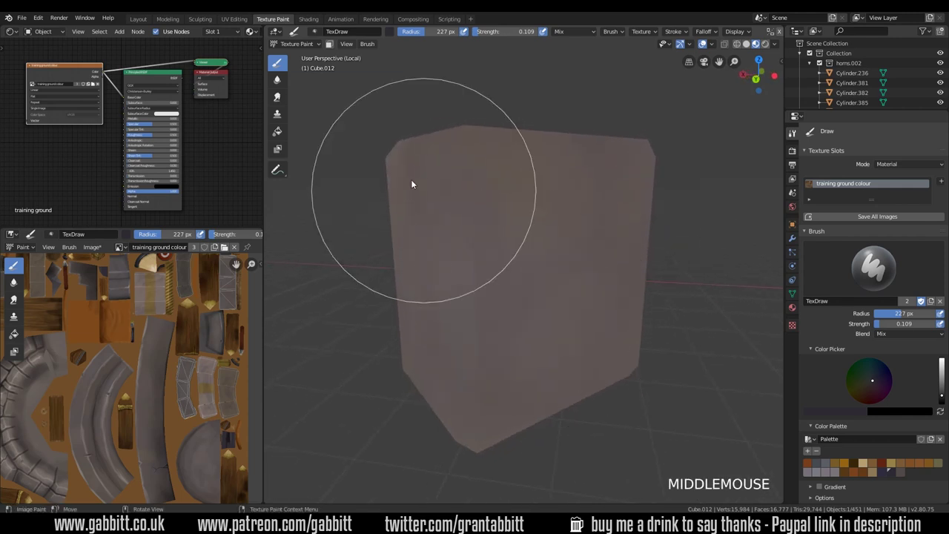
Step: Blend the painted colour patches across the rock's faces with the Smear brush at 227 px radius
left_click(278, 97)
mouse_move(495, 341)
left_mouse_down()
mouse_move(483, 345)
mouse_move(476, 218)
mouse_move(497, 398)
mouse_move(483, 242)
left_mouse_up()
mouse_move(483, 242)
middle_mouse_down()
mouse_move(558, 322)
mouse_move(596, 297)
mouse_move(549, 360)
mouse_move(662, 351)
mouse_move(595, 361)
mouse_move(669, 294)
mouse_move(641, 269)
mouse_move(593, 338)
mouse_move(661, 318)
mouse_move(657, 329)
mouse_move(601, 219)
mouse_move(509, 275)
mouse_move(642, 263)
mouse_move(637, 201)
mouse_move(550, 239)
mouse_move(533, 260)
mouse_move(563, 273)
mouse_move(601, 244)
middle_mouse_up()
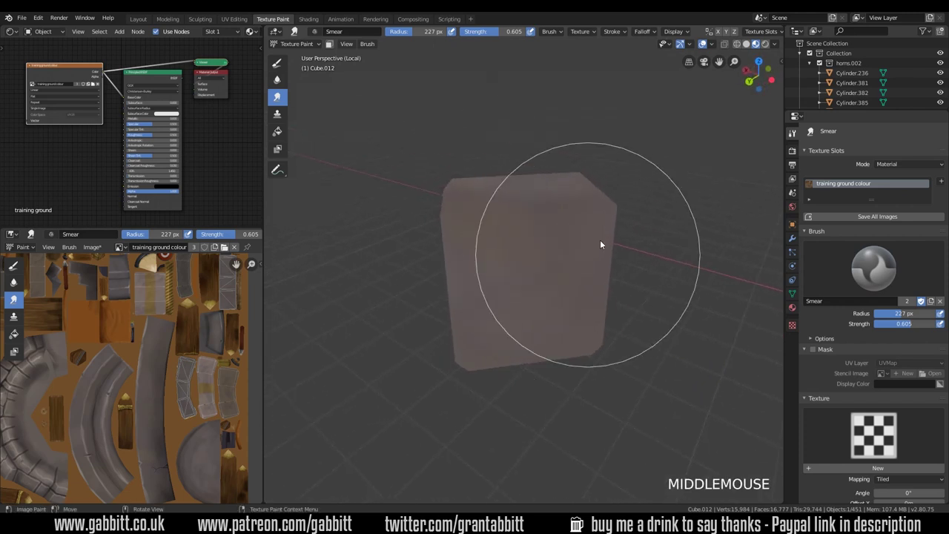
mouse_move(436, 222)
middle_mouse_down()
mouse_move(544, 286)
mouse_move(536, 298)
middle_mouse_up()
mouse_move(510, 383)
middle_mouse_down()
mouse_move(578, 299)
mouse_move(620, 292)
mouse_move(645, 244)
middle_mouse_up()
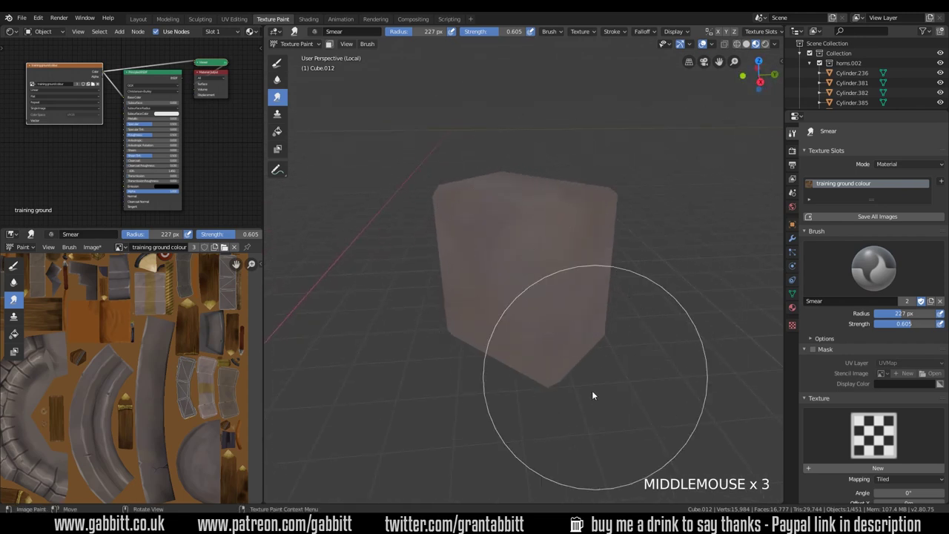
Step: Return to the Draw brush, reduce its radius to 17 px, and brighten the palette's warm grey into a lighter grey
left_click(276, 63)
middle_click_drag(568, 314, 562, 332)
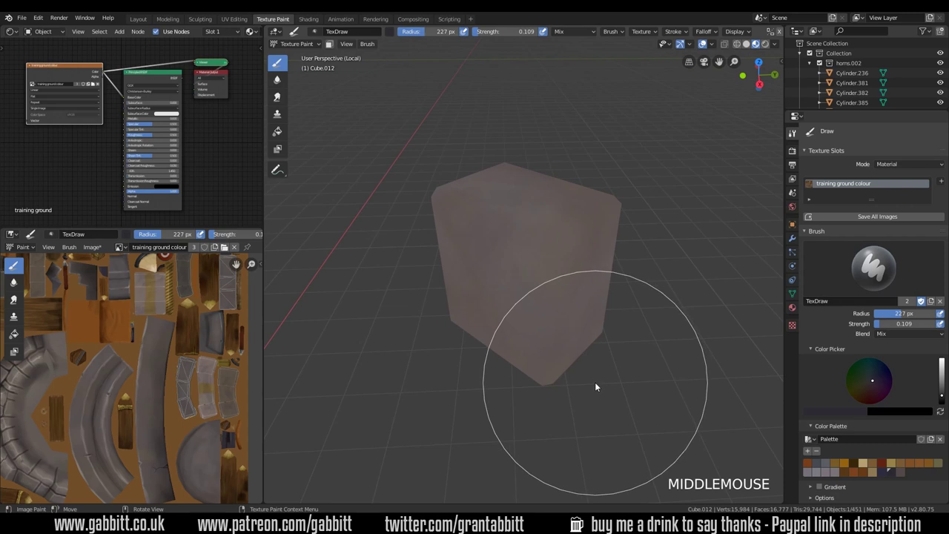
scroll(190, 382, "up", 2)
middle_click_drag(190, 382, 201, 305, "ctrl")
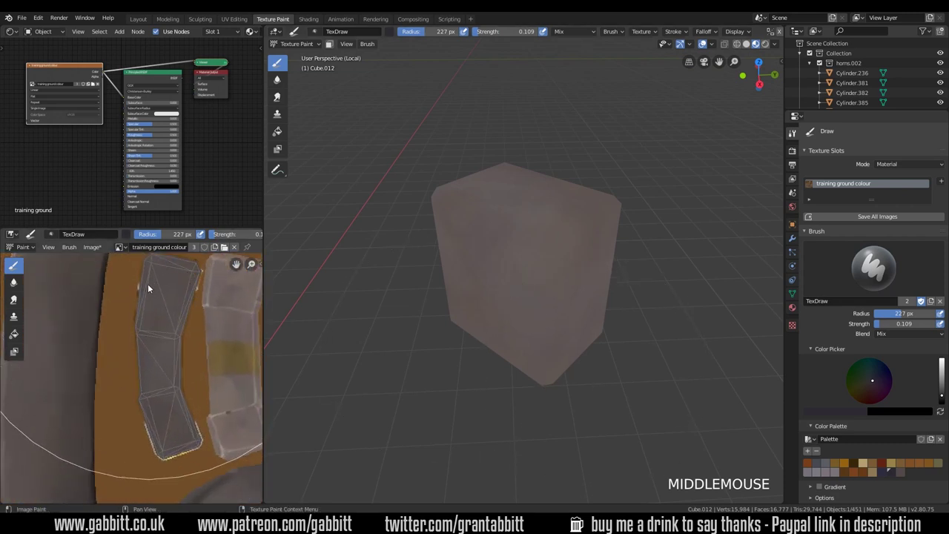
middle_click_drag(168, 310, 170, 406, "ctrl")
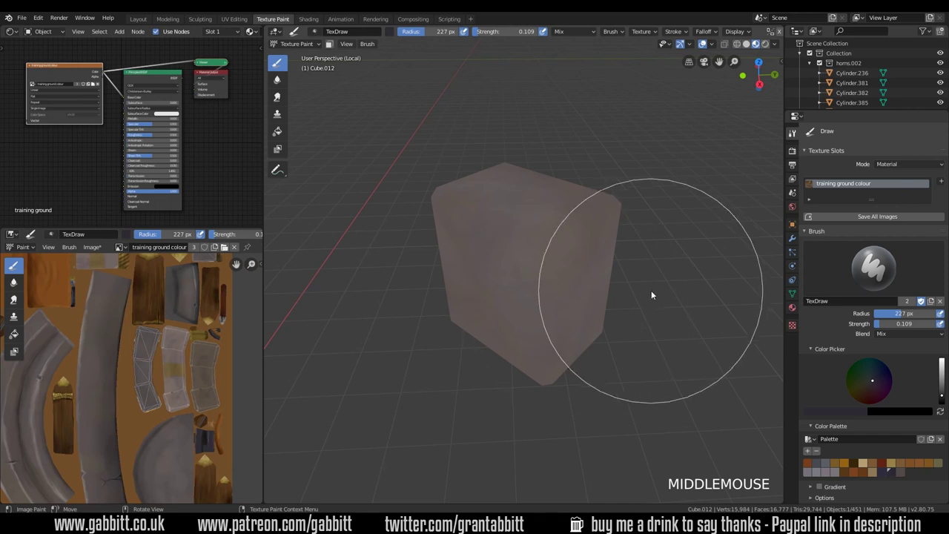
key("f")
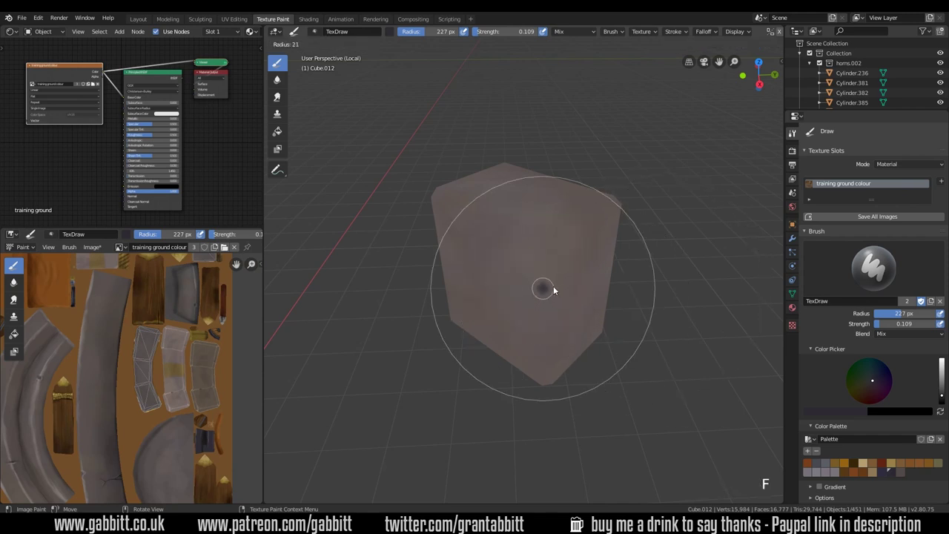
left_click(550, 286)
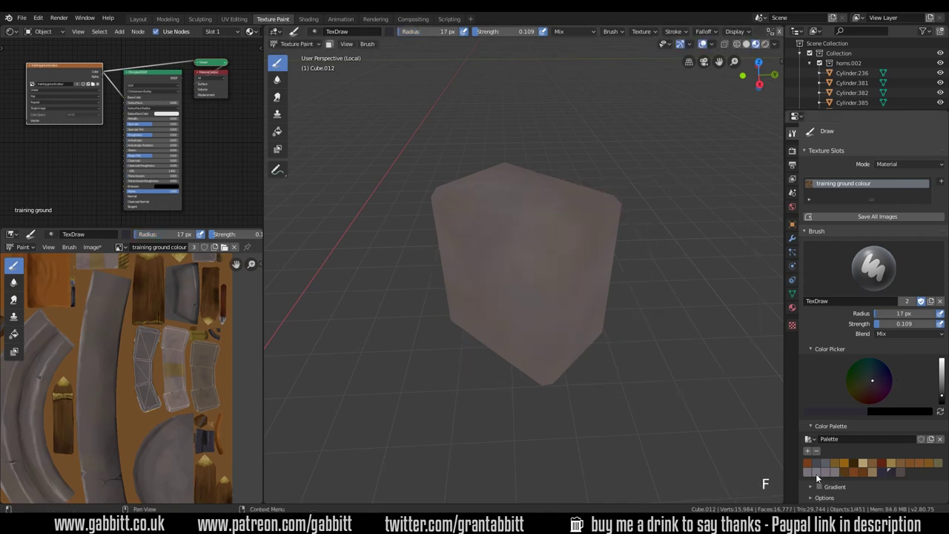
left_click(838, 471)
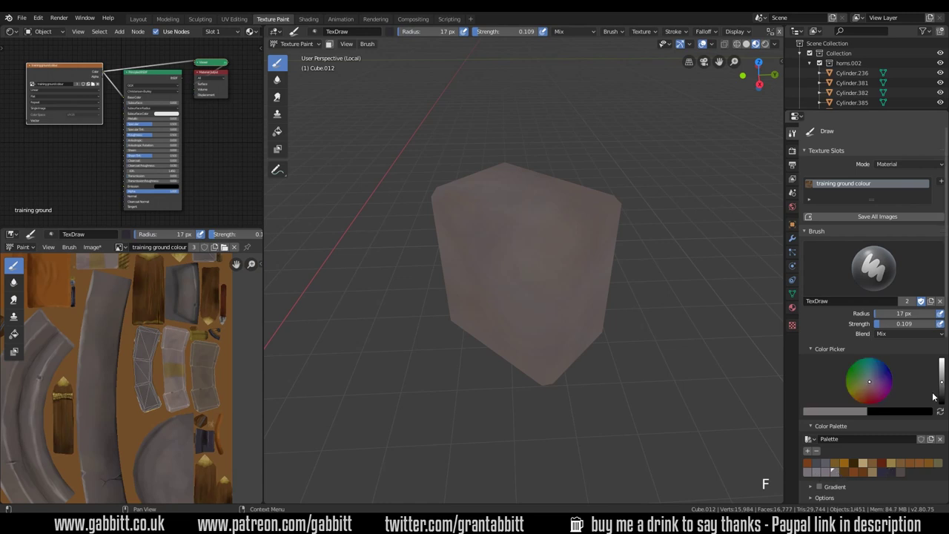
left_click(942, 374)
Step: Paint thin light grey highlights along the rock's upper and vertical edges with the 17 px brush
middle_click_drag(648, 377, 536, 364)
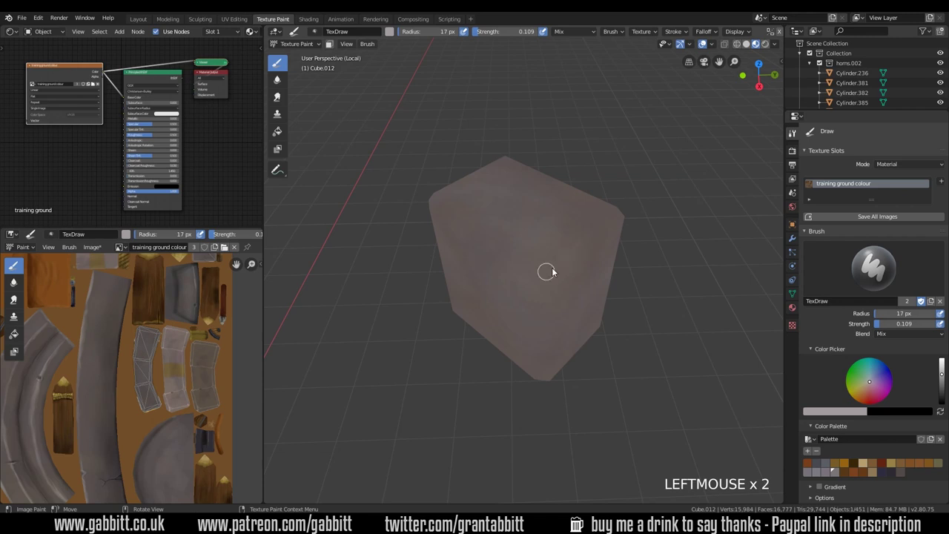
middle_click_drag(547, 272, 586, 223)
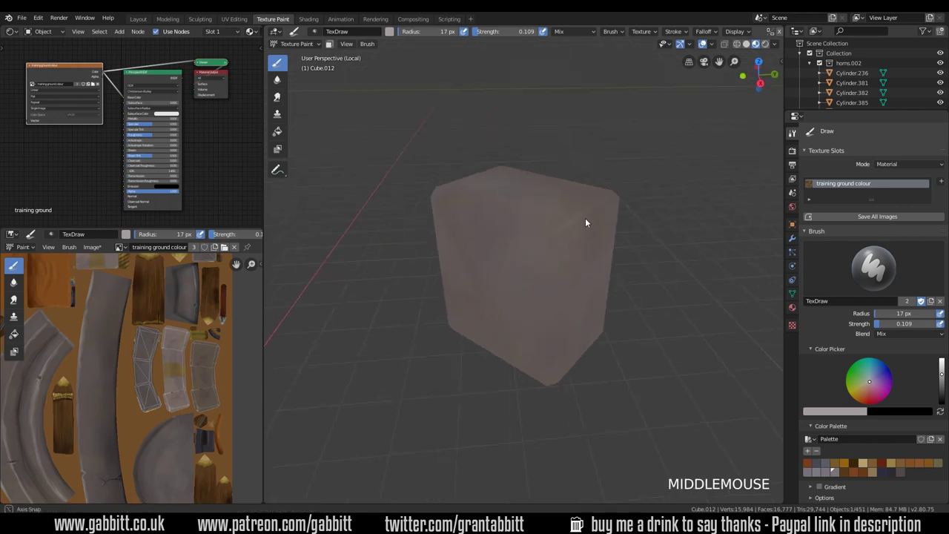
middle_click_drag(440, 196, 536, 215)
middle_click_drag(538, 437, 588, 309)
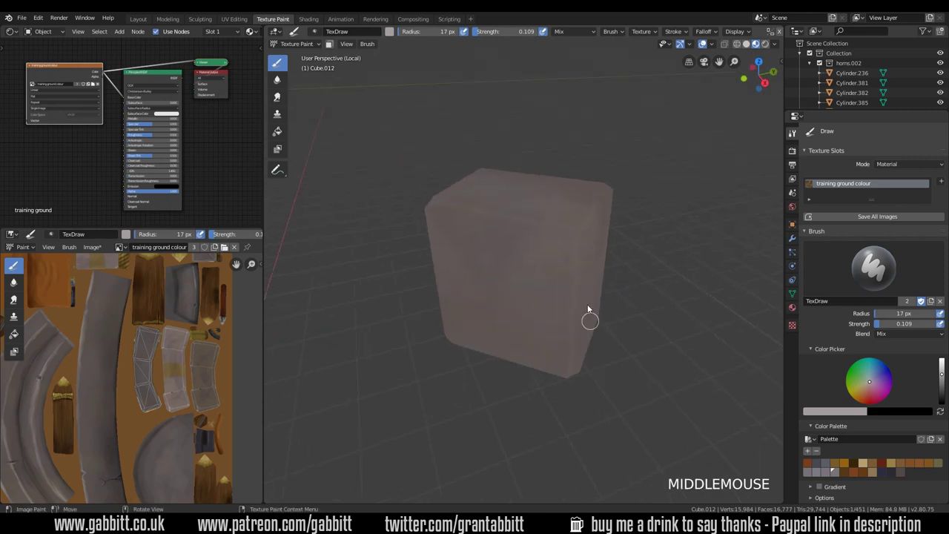
mouse_move(580, 237)
middle_mouse_down()
mouse_move(563, 280)
mouse_move(557, 237)
mouse_move(619, 208)
middle_mouse_up()
Step: Enlarge the Draw brush radius to 39 px and paint soft light grey highlights along the rock's upper and vertical edges
key("f")
left_click(566, 213)
left_click_drag(619, 209, 535, 260)
middle_click_drag(535, 259, 580, 230)
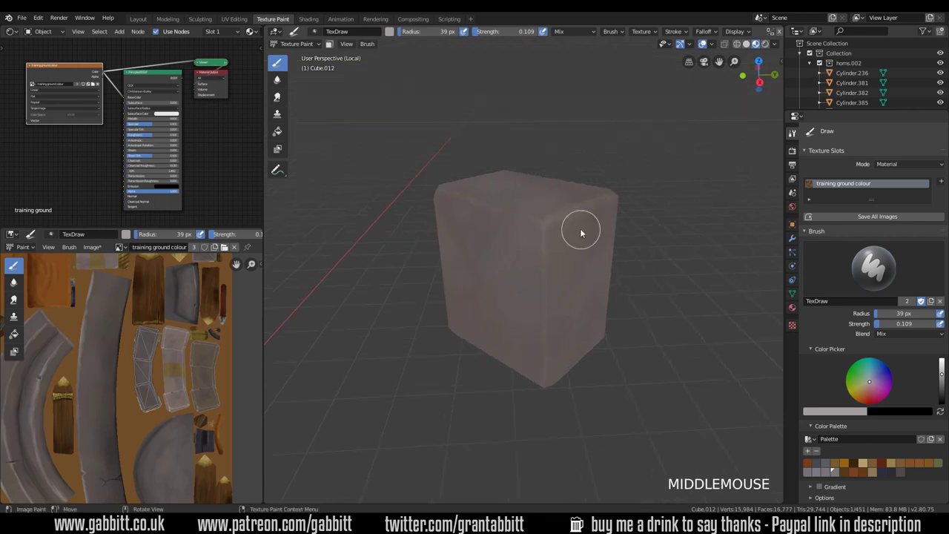
middle_click_drag(550, 356, 578, 254)
middle_click_drag(430, 195, 571, 247)
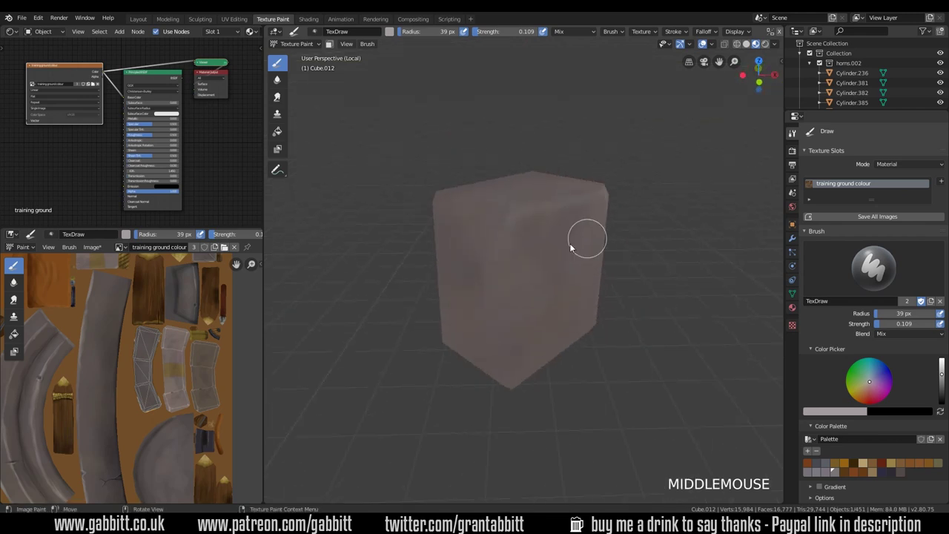
middle_click_drag(508, 370, 569, 241)
middle_click_drag(441, 199, 587, 241)
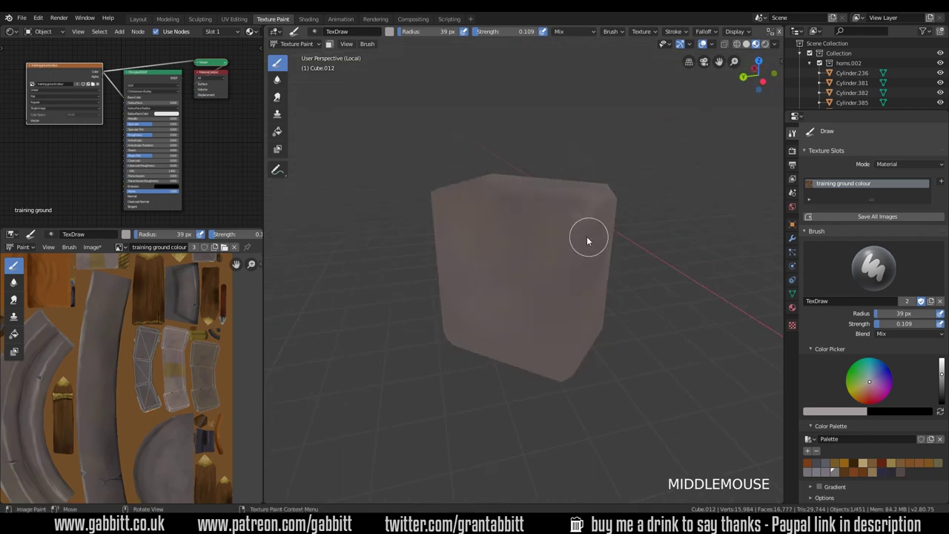
Step: Continue the soft light grey highlights around the far corner and along the rock's bottom edges
middle_click_drag(568, 363, 600, 243)
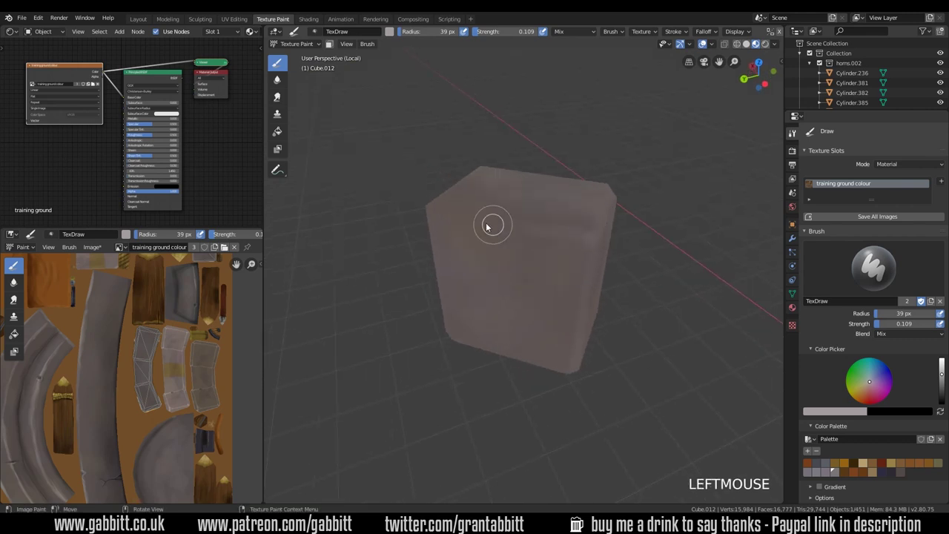
middle_click_drag(487, 226, 589, 225)
middle_click_drag(490, 262, 579, 358)
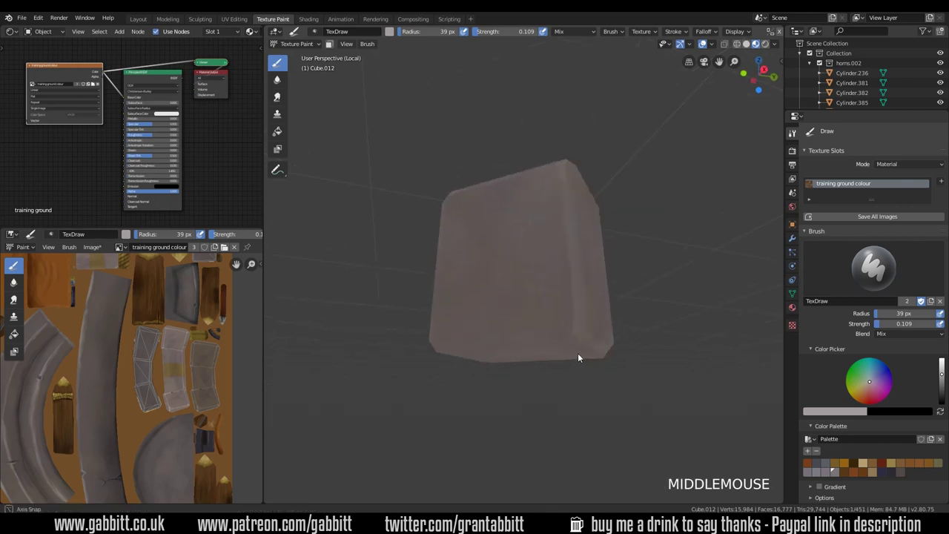
middle_click_drag(424, 350, 568, 370)
left_click(438, 343)
middle_click_drag(438, 343, 623, 286)
Step: Reduce the brush radius to 11 px and set its blend mode to Screen
key("f")
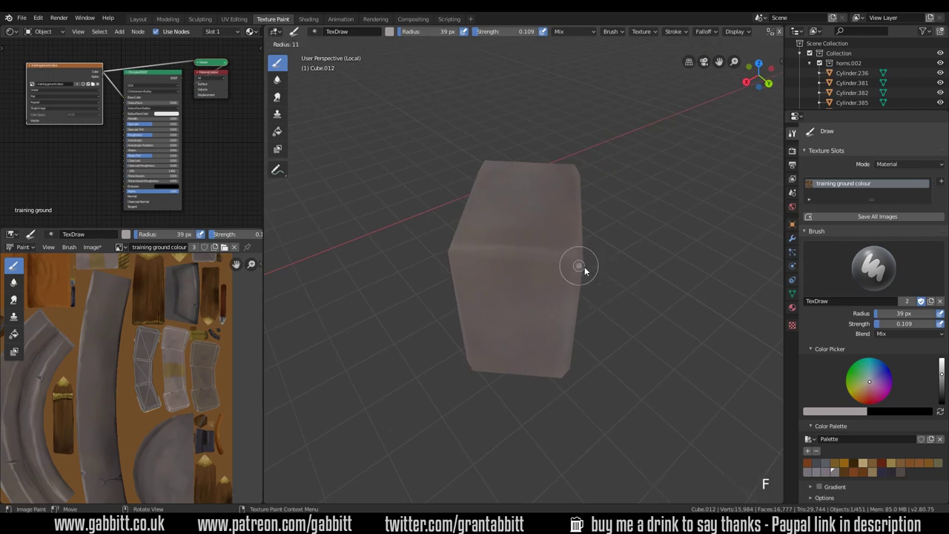
left_click(585, 271)
left_click(903, 333)
left_click(859, 335)
left_click(903, 335)
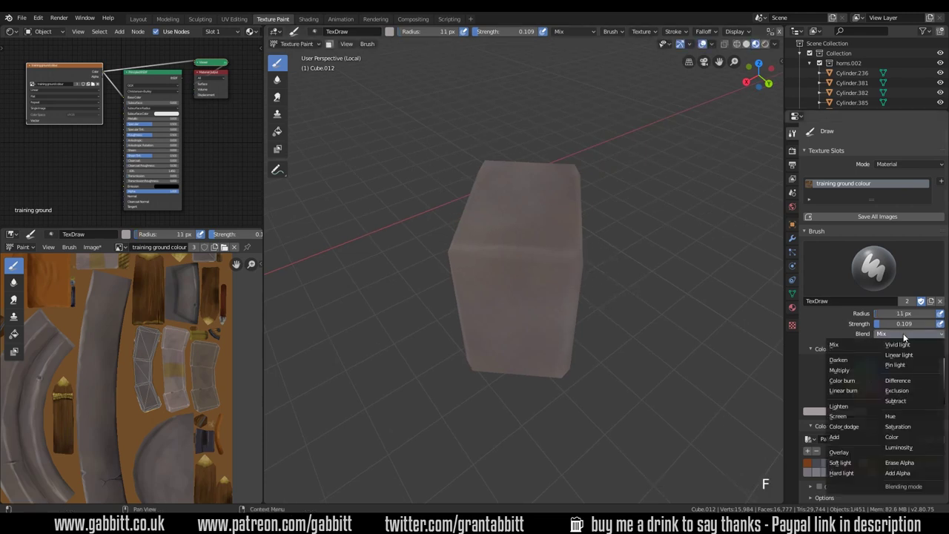
left_click(837, 415)
Step: Set the brush colour to pure white
middle_click_drag(545, 400, 564, 399)
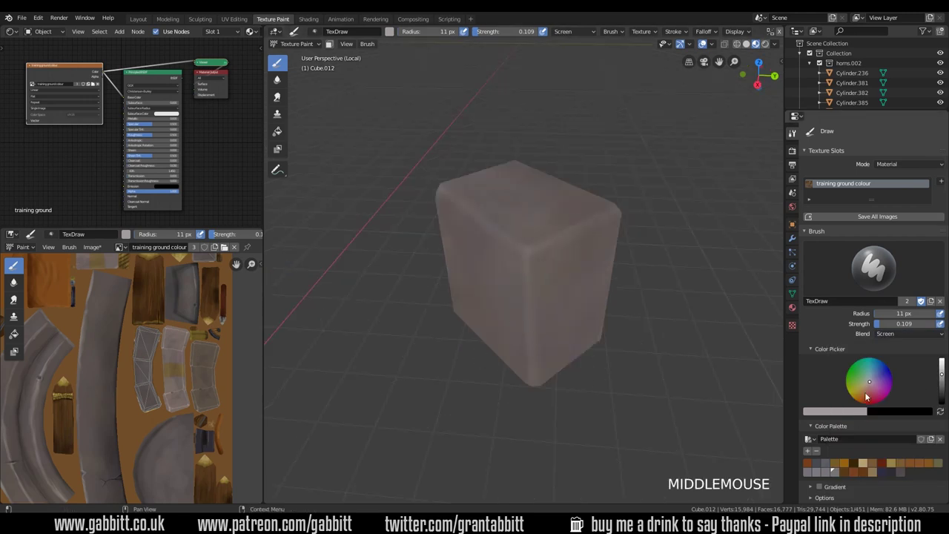
left_click(942, 402)
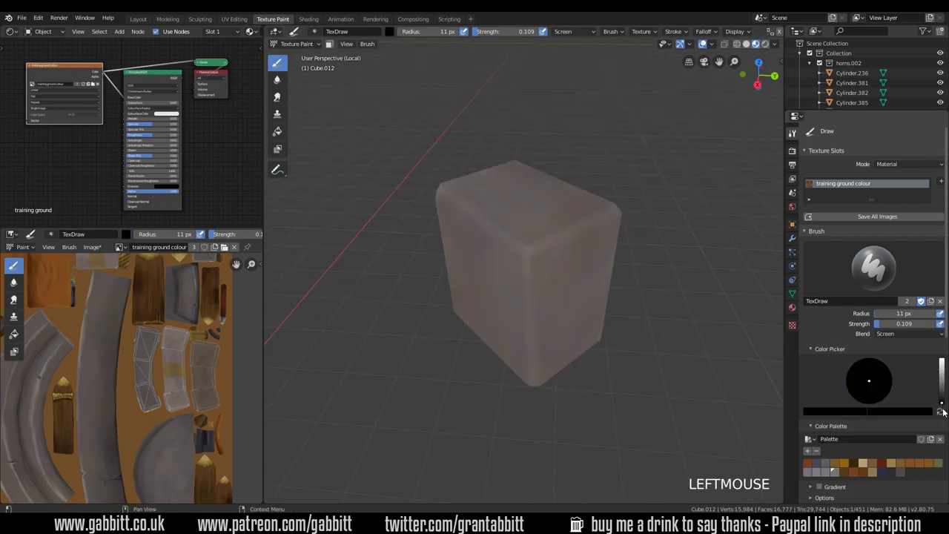
left_click(539, 280)
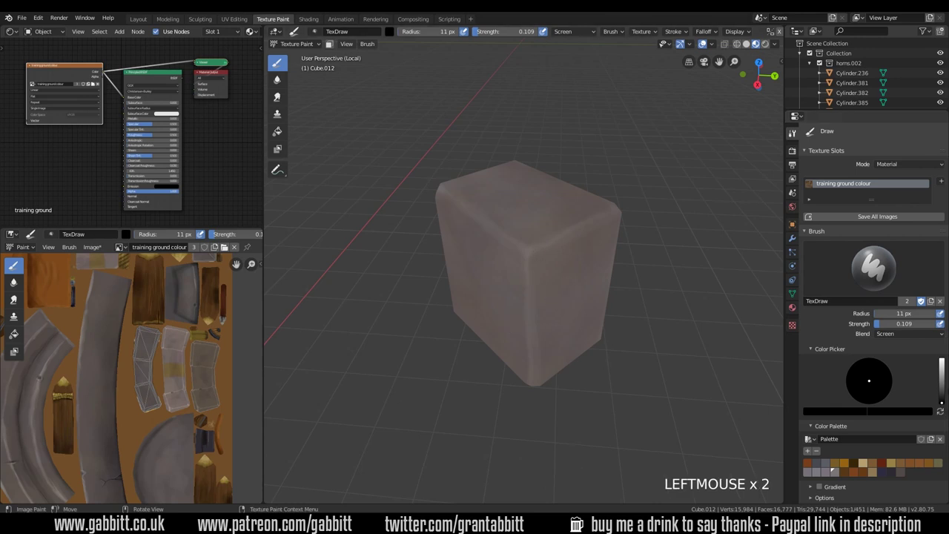
left_click(942, 362)
Step: Try a white Screen scribble on the rock's side face and undo it
left_click(588, 222)
left_click_drag(587, 218, 583, 323)
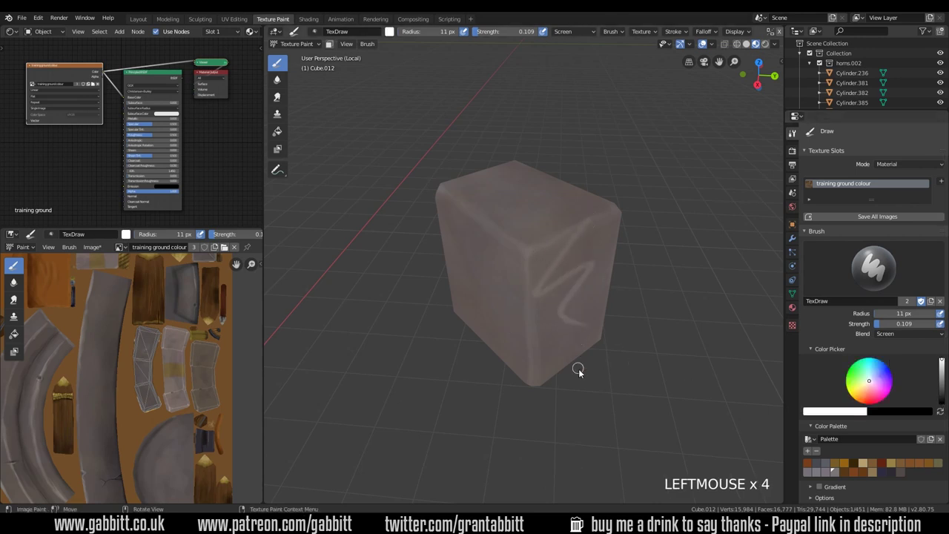
key("ctrl+z")
Step: Reduce the brush radius to 7 px and paint thin white highlights along the front upper edges of the rock
mouse_move(603, 265)
middle_mouse_down()
mouse_move(590, 251)
mouse_move(629, 219)
middle_mouse_up()
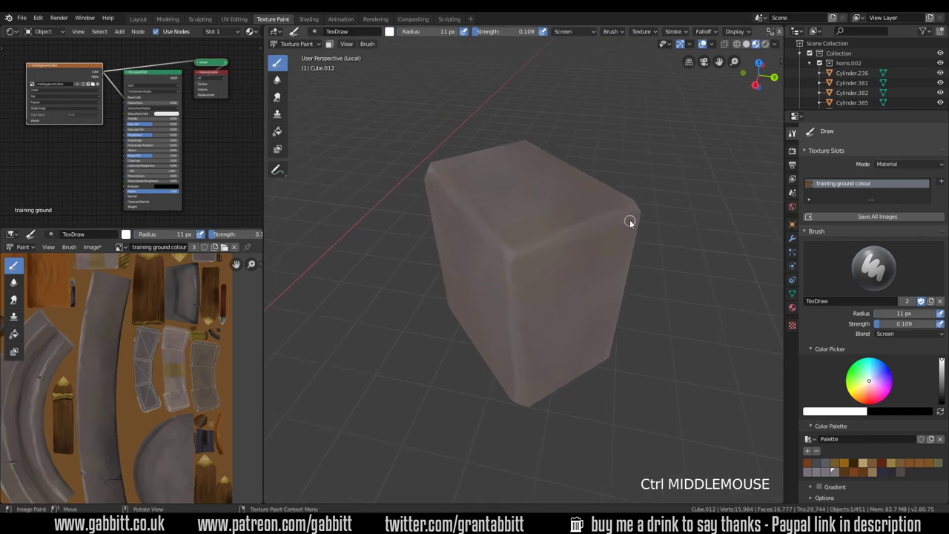
key("f")
left_click(627, 211)
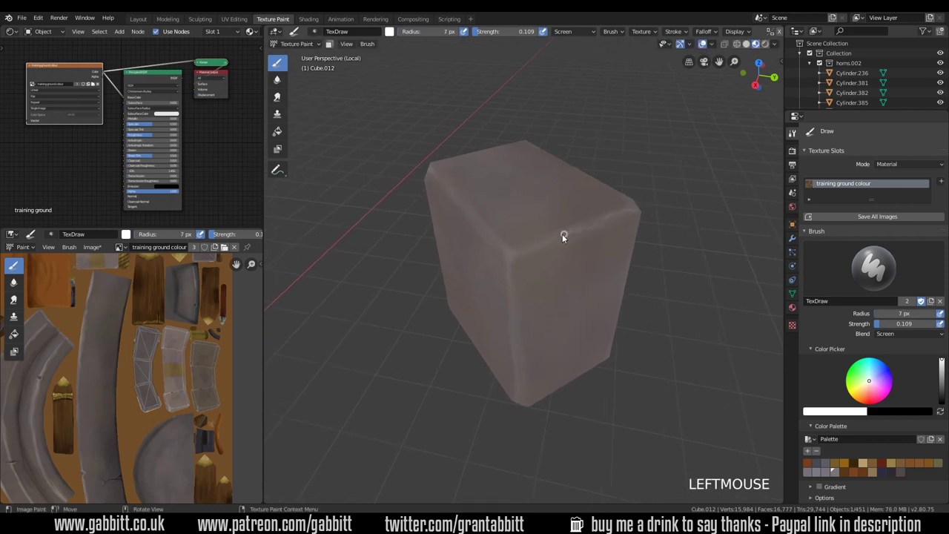
middle_click_drag(528, 295, 553, 257)
left_click_drag(553, 256, 536, 251)
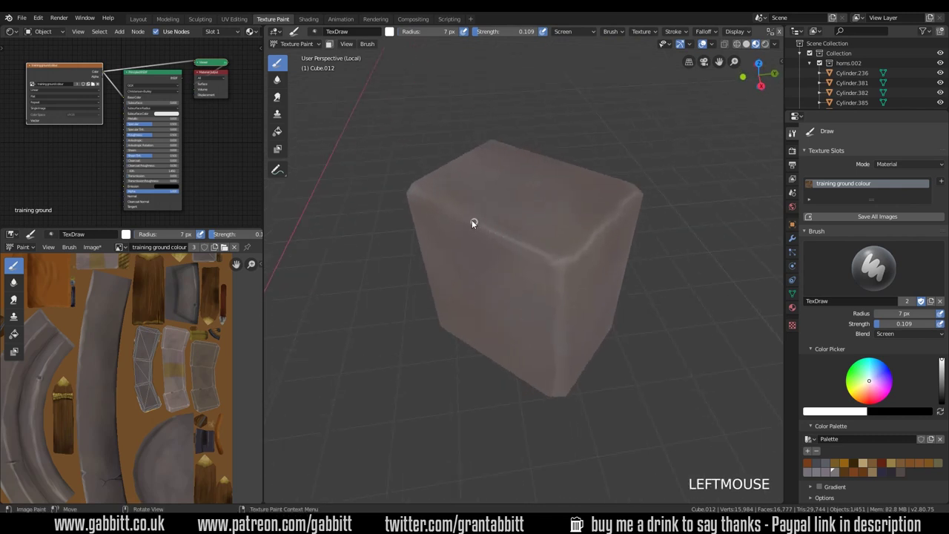
mouse_move(503, 184)
middle_mouse_down()
mouse_move(588, 226)
mouse_move(522, 229)
middle_mouse_up()
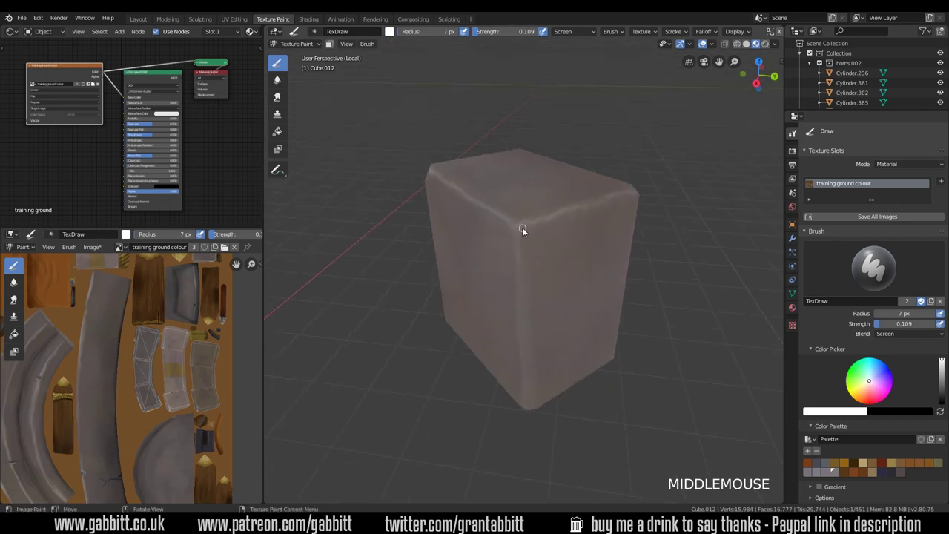
Step: Paint thin white highlights down the rock's front vertical edges with the 7 px brush
left_click(513, 224)
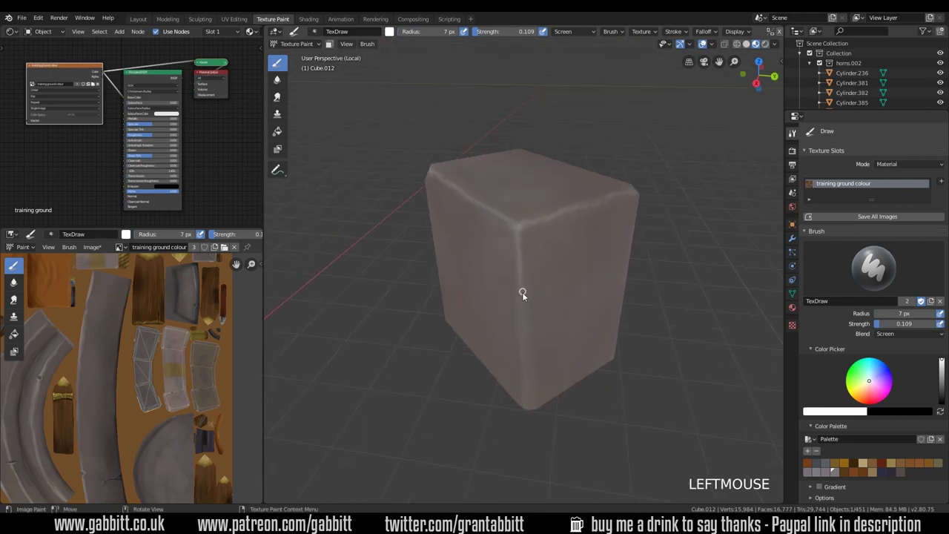
middle_click_drag(526, 388, 690, 375)
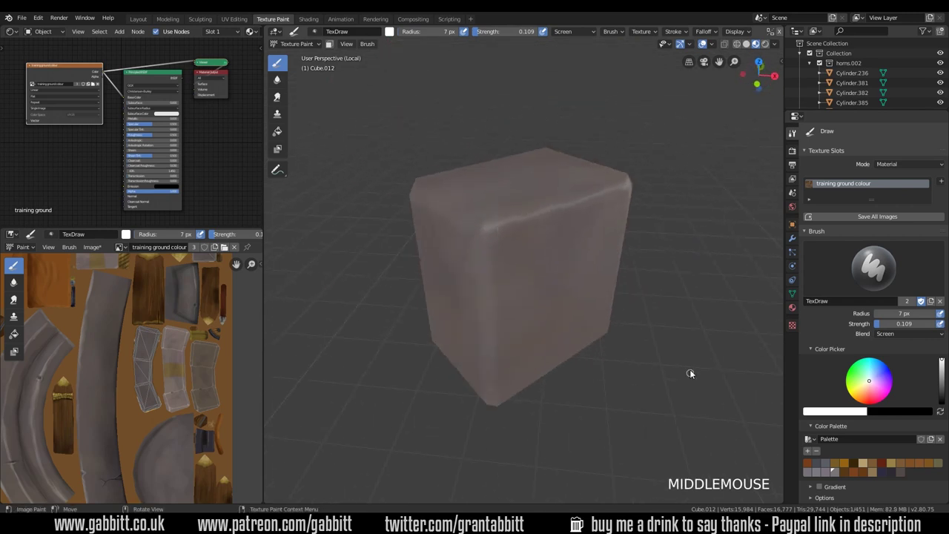
left_click(484, 269)
middle_click_drag(493, 394, 529, 361)
left_click(509, 336)
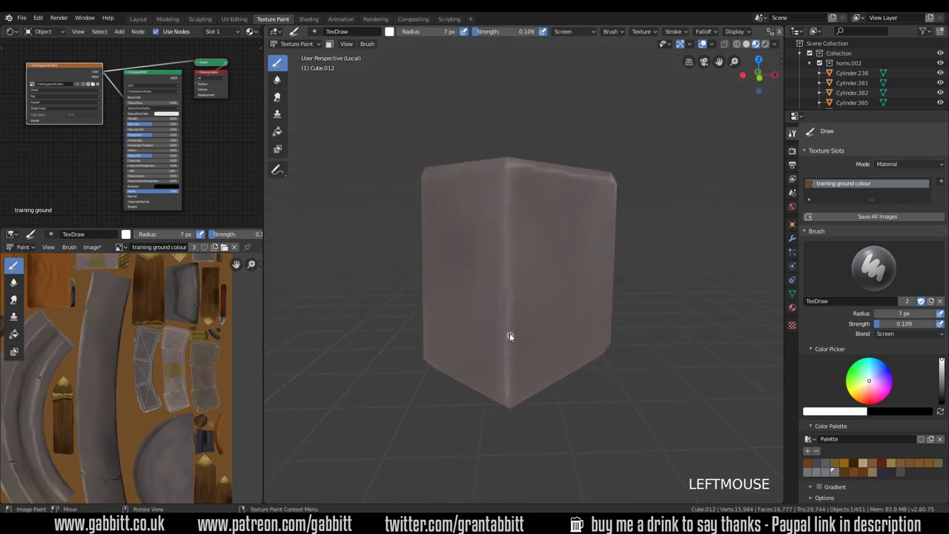
Step: Paint thin white highlights along the remaining upper and vertical edges on the rock's other sides
middle_click_drag(504, 195, 563, 211)
left_click(455, 195)
middle_click_drag(455, 195, 547, 207)
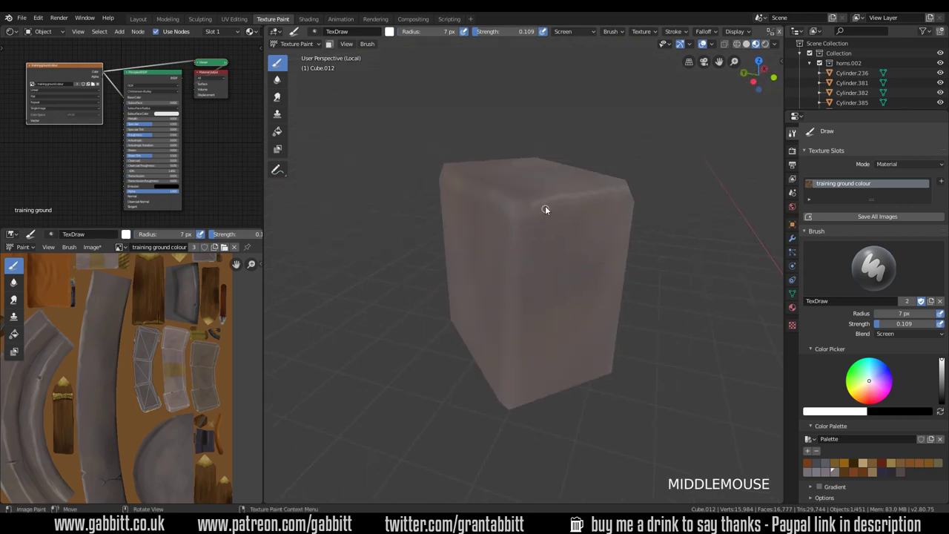
left_click(515, 239)
middle_click_drag(509, 392, 590, 235)
left_click(475, 200)
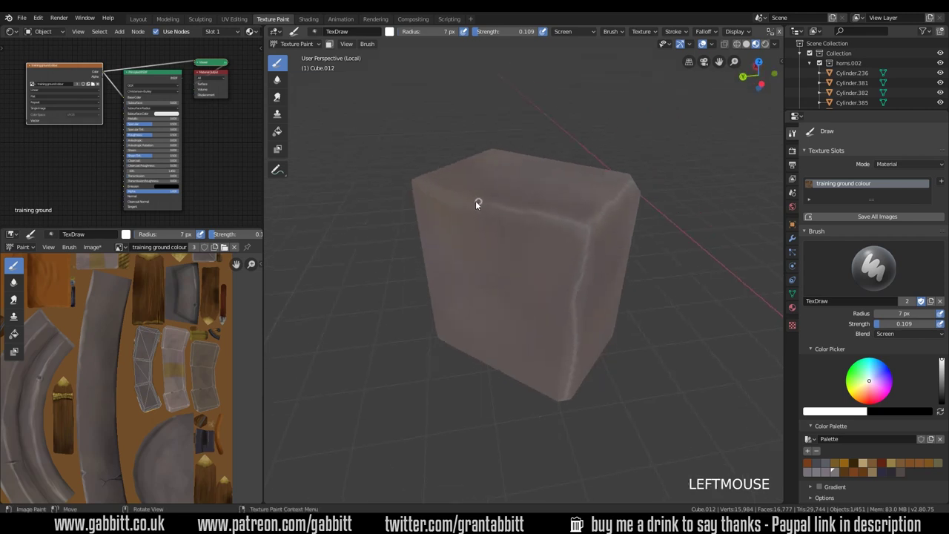
mouse_move(475, 200)
middle_mouse_down()
mouse_move(567, 256)
mouse_move(519, 206)
middle_mouse_up()
left_click(506, 206)
Step: Paint thin white highlights around the rock's bottom edges, working from below
left_click_drag(505, 207, 513, 363)
middle_click_drag(513, 363, 640, 354)
left_click(476, 302)
middle_click_drag(476, 301, 609, 326)
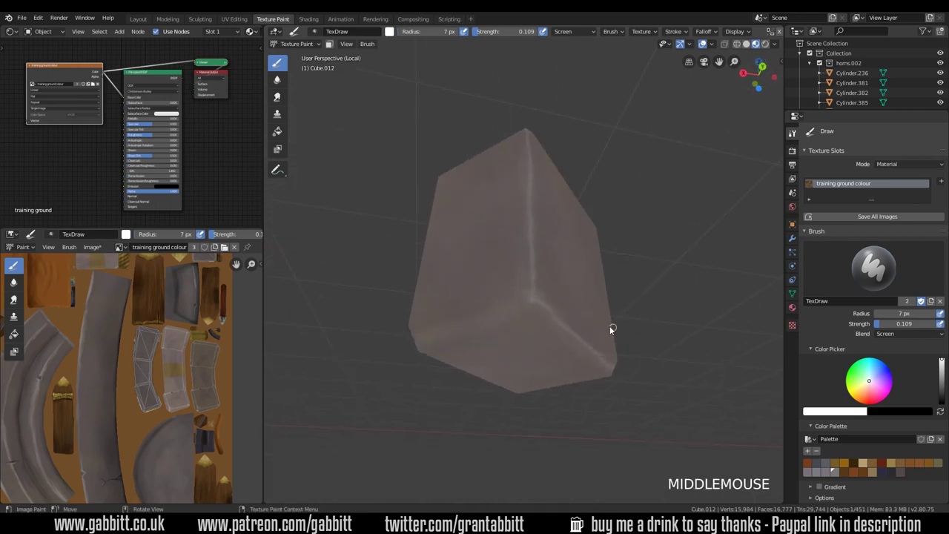
left_click(459, 327)
middle_click_drag(458, 327, 601, 347)
left_click(470, 348)
middle_click_drag(470, 348, 609, 345)
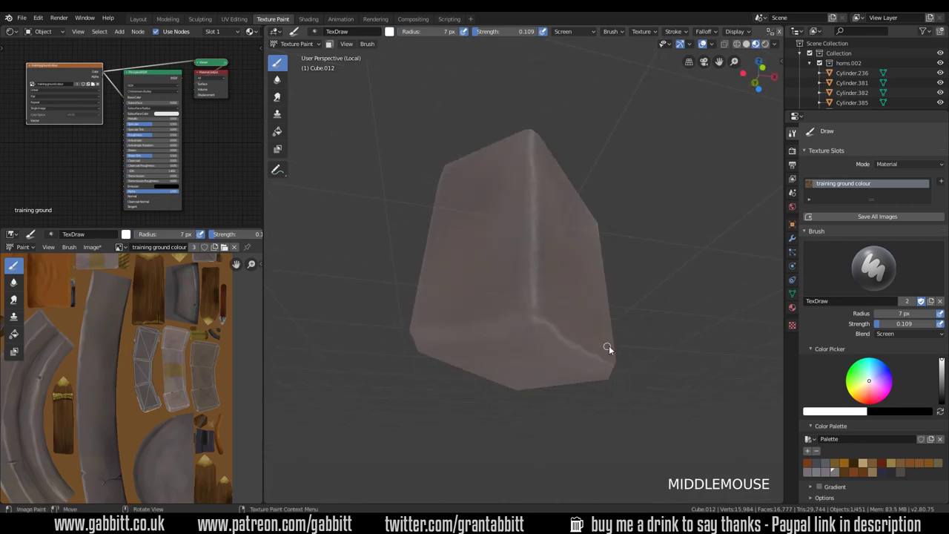
left_click(434, 337)
middle_click_drag(433, 337, 553, 221)
Step: Paint a thin, irregular white chip outline around the upper middle of one vertical edge
double_click(557, 335)
left_click(544, 242)
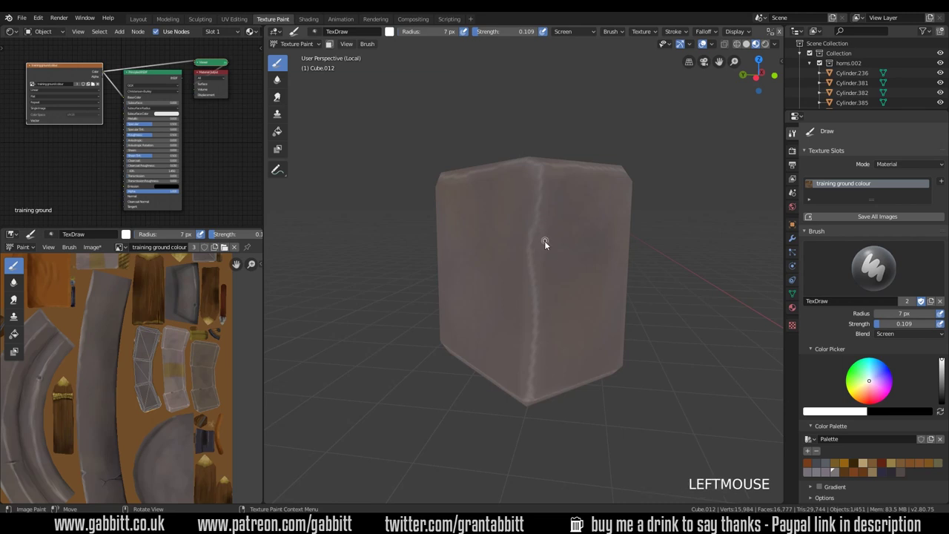
left_click(540, 300)
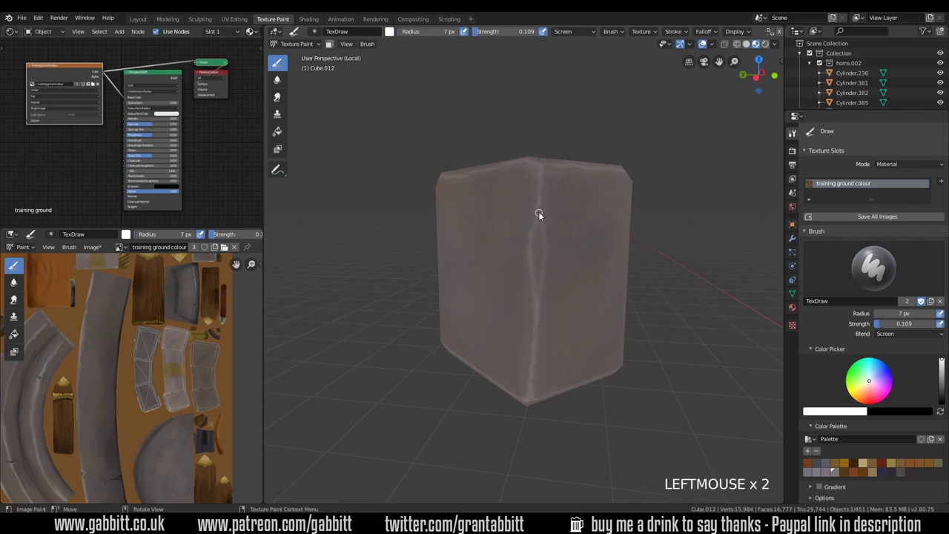
left_click_drag(539, 214, 543, 259)
middle_click_drag(574, 278, 579, 274)
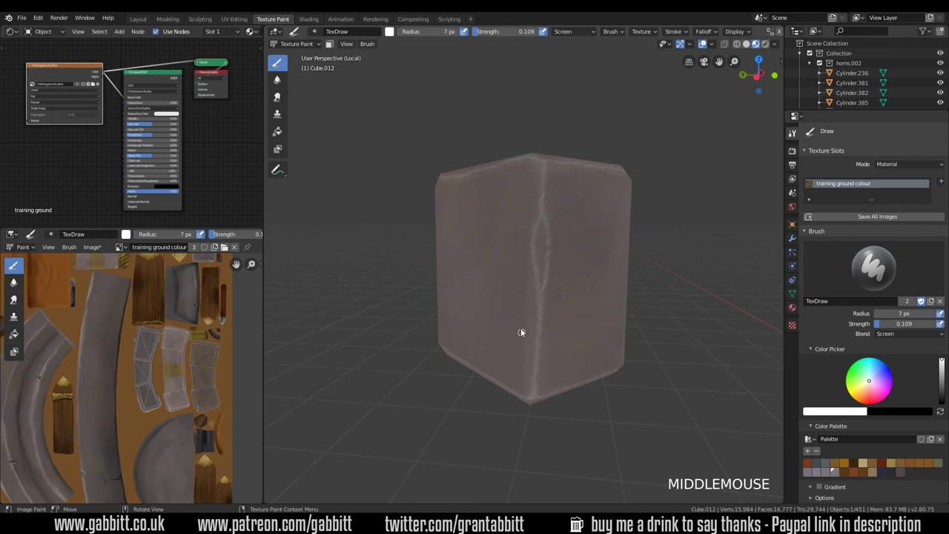
Step: Set the brush blend mode to Multiply and darken its colour to a dark grey
middle_click_drag(520, 332, 559, 335)
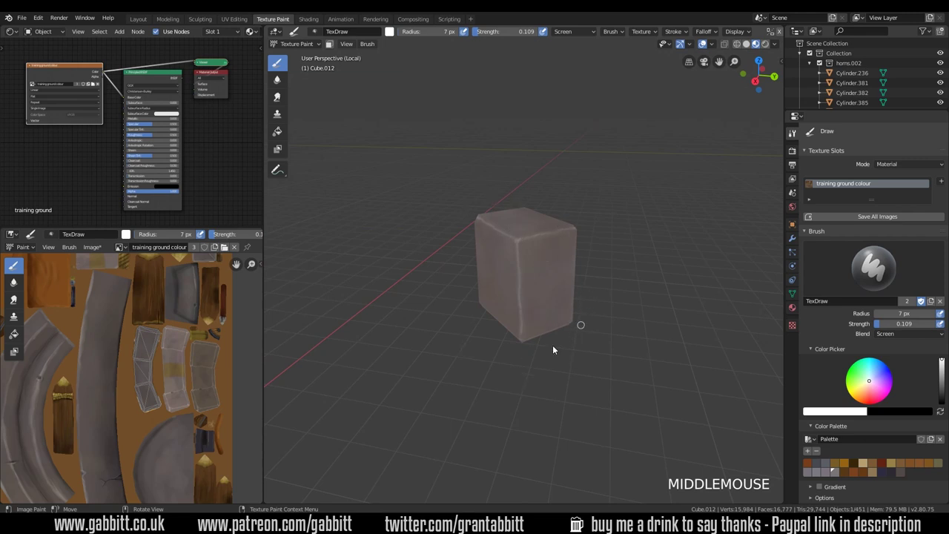
mouse_move(591, 294)
middle_mouse_down("ctrl")
mouse_move(568, 333)
mouse_move(599, 267)
mouse_move(589, 276)
middle_mouse_up("ctrl")
left_click(896, 333)
left_click(839, 370)
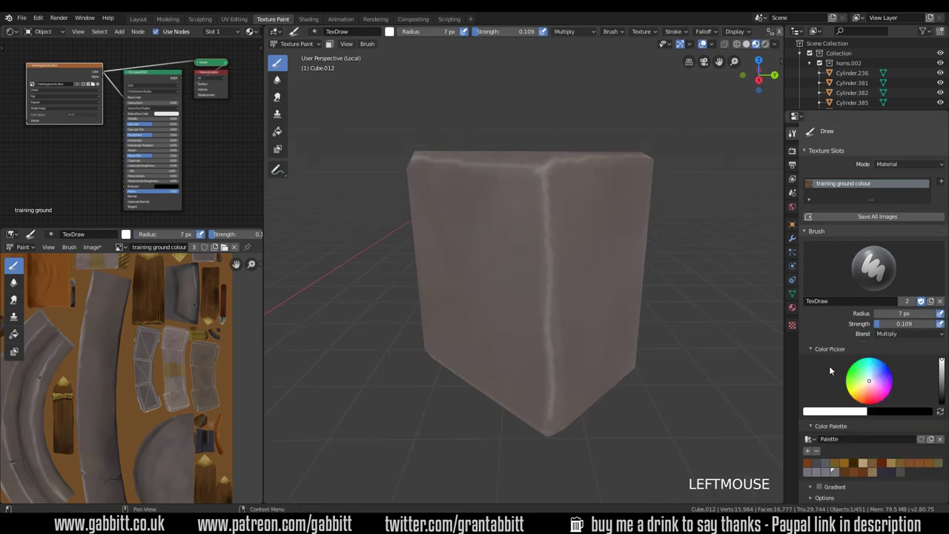
middle_click_drag(607, 348, 512, 237)
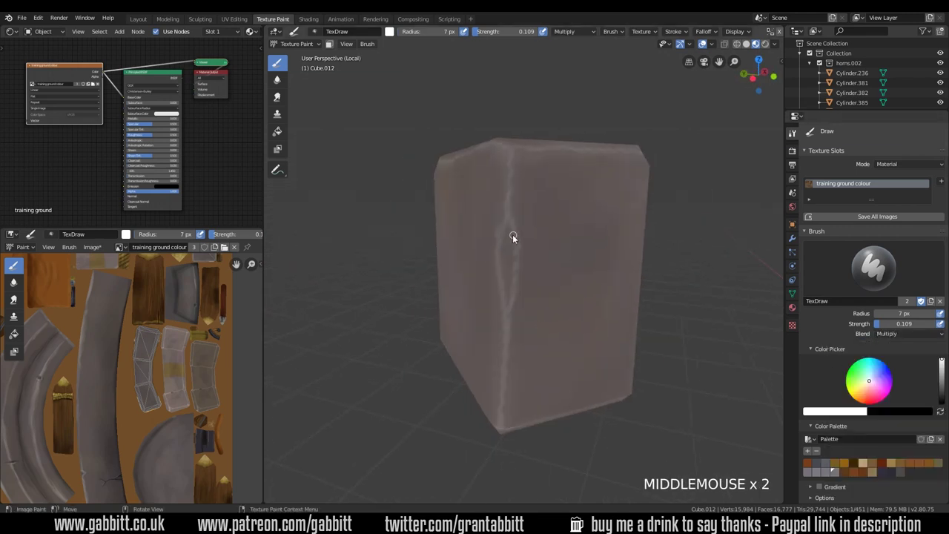
left_click_drag(509, 239, 515, 270)
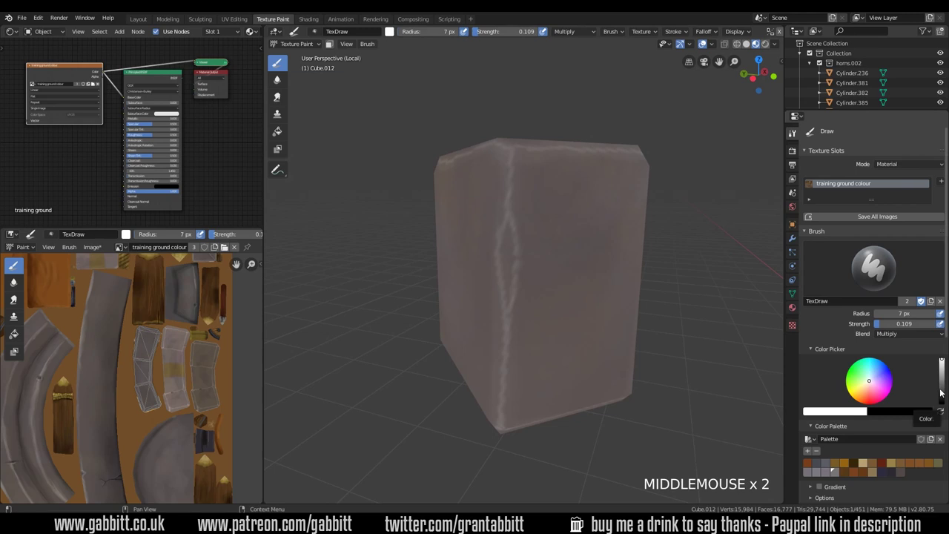
left_click_drag(591, 338, 620, 325)
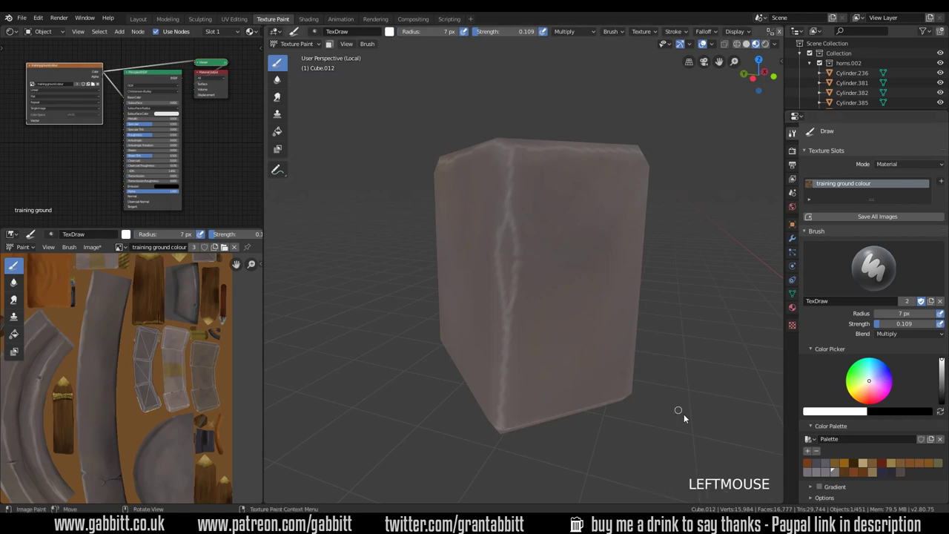
left_click(941, 391)
Step: Dab dark grey shading inside the chip outline on the vertical edge with the 7 px Multiply brush
middle_click_drag(519, 253, 544, 252)
left_click(520, 230)
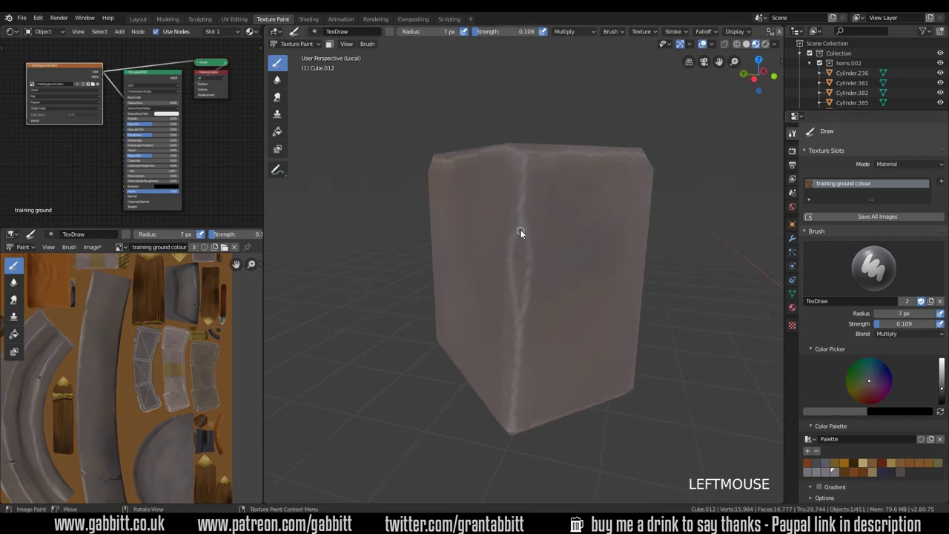
left_click(521, 237)
left_click(523, 244)
Step: Enlarge the brush radius to 27 px and apply soft dark Multiply strokes around the rock's vertical edges
key("f")
left_click(521, 285)
middle_click_drag(544, 263, 579, 277)
left_click(557, 237)
mouse_move(557, 237)
middle_mouse_down()
mouse_move(618, 263)
mouse_move(563, 309)
mouse_move(635, 311)
mouse_move(596, 278)
mouse_move(613, 248)
mouse_move(496, 301)
middle_mouse_up()
left_click(496, 300)
left_click(496, 293)
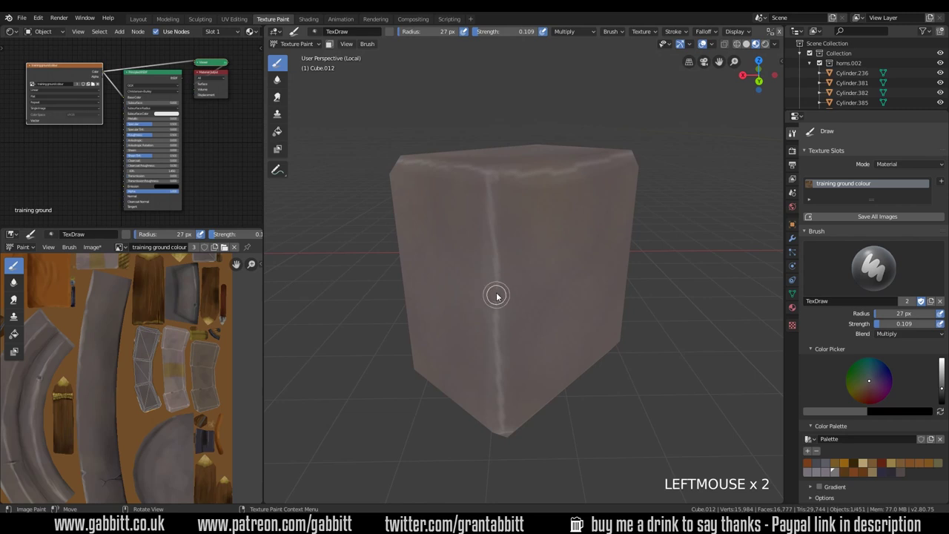
left_click(496, 297)
Step: Reduce the brush radius to 10 px and dab a small dark dent at the middle of the front vertical edge
key("f")
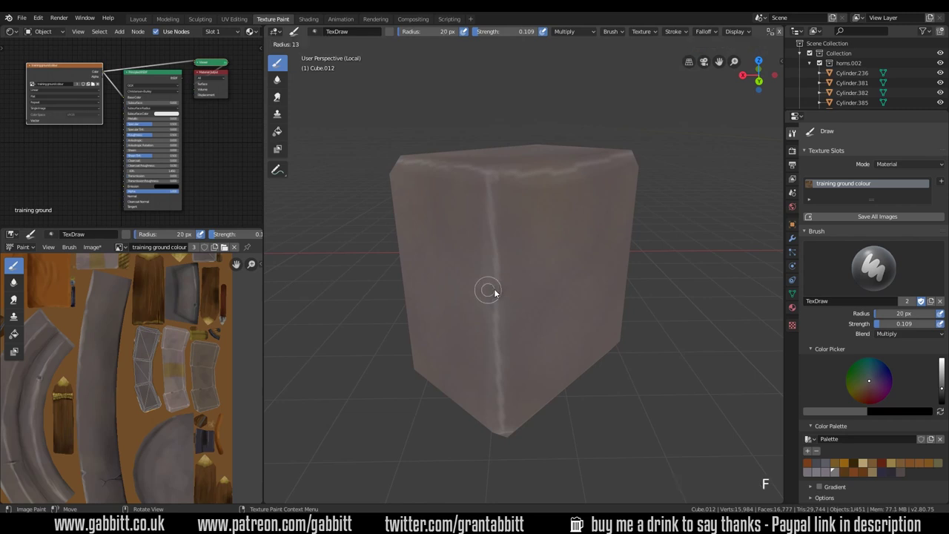
left_click(495, 290)
left_click(502, 291)
left_click(500, 293)
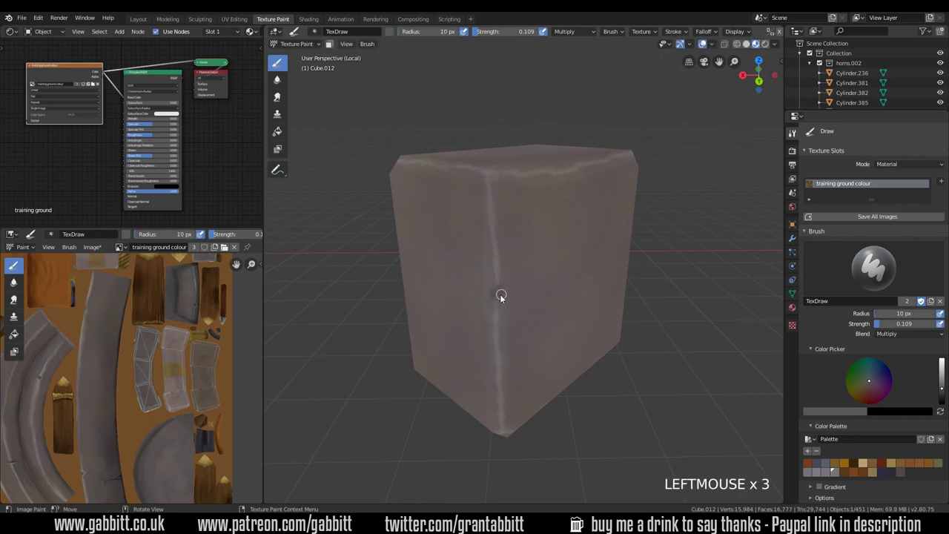
left_click(496, 288)
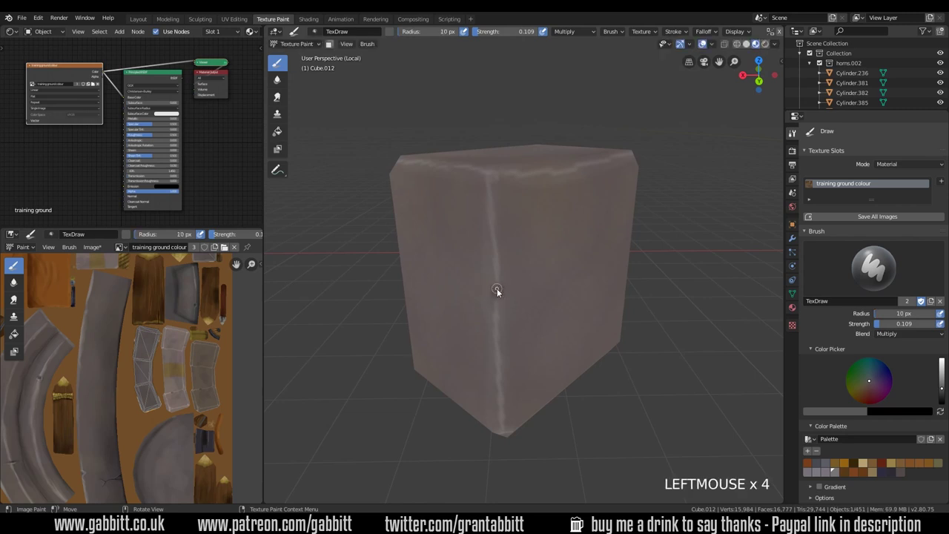
Step: Set the brush blend mode to Screen and brighten its colour to a light grey
left_click(886, 334)
left_click(886, 333)
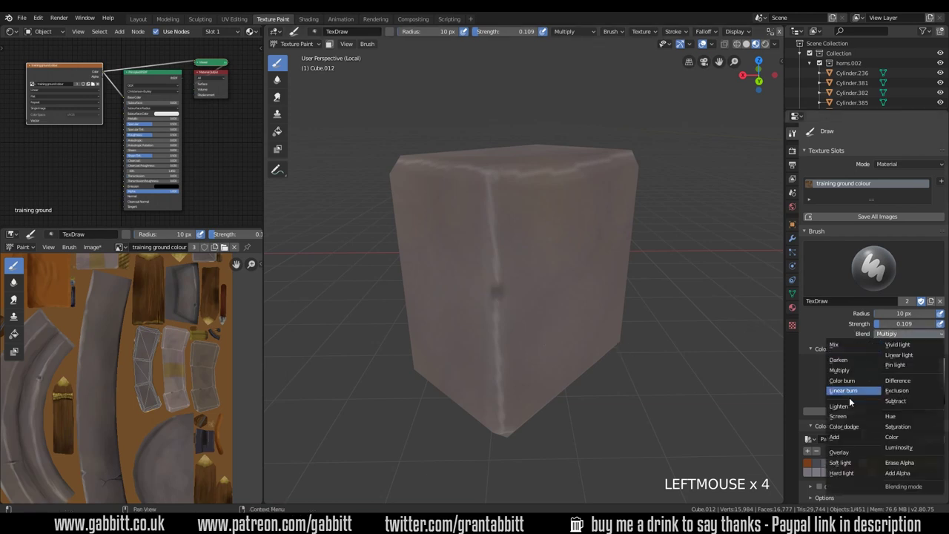
left_click(852, 422)
middle_click_drag(500, 296, 575, 179)
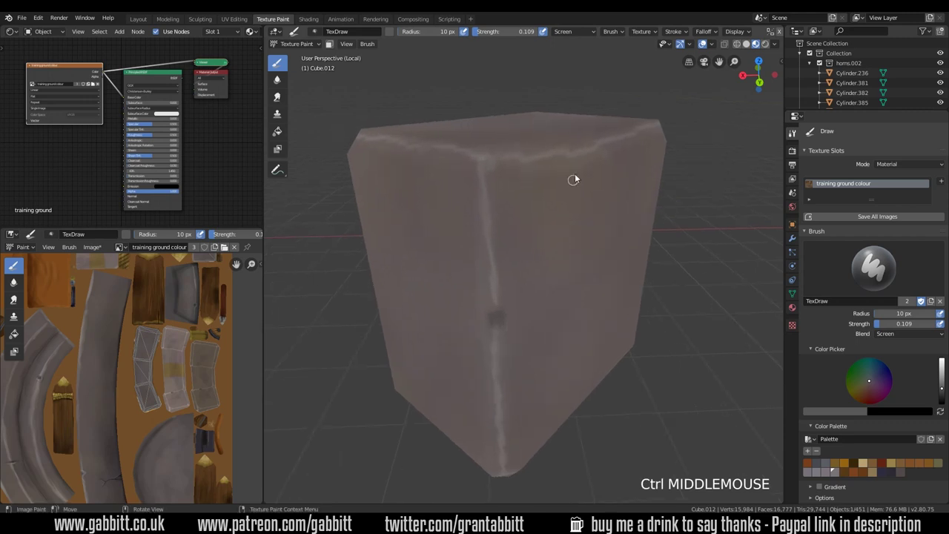
double_click(500, 324)
left_click_drag(942, 392, 941, 357)
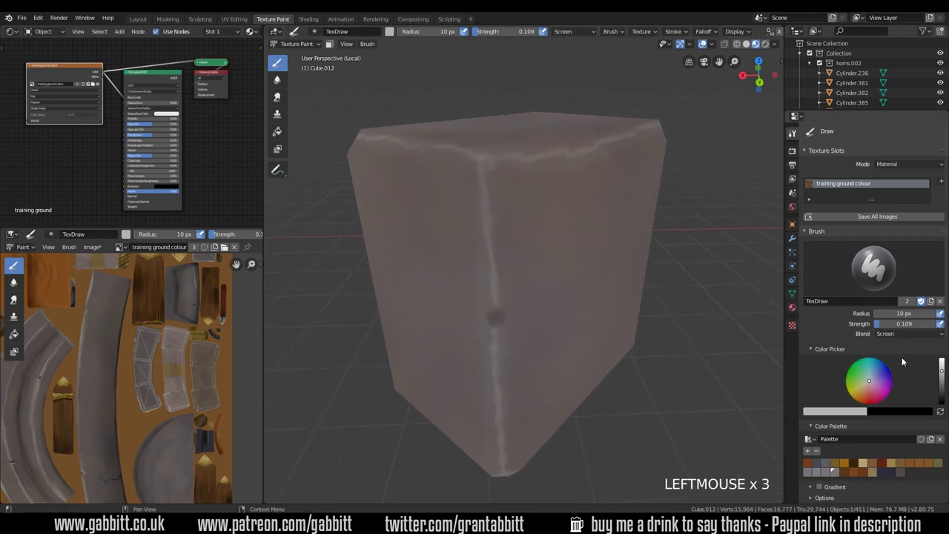
Step: Dab light grey highlights around the rim of the small dent on the front vertical edge with the 10 px Screen brush
left_click(500, 327)
left_click(508, 313)
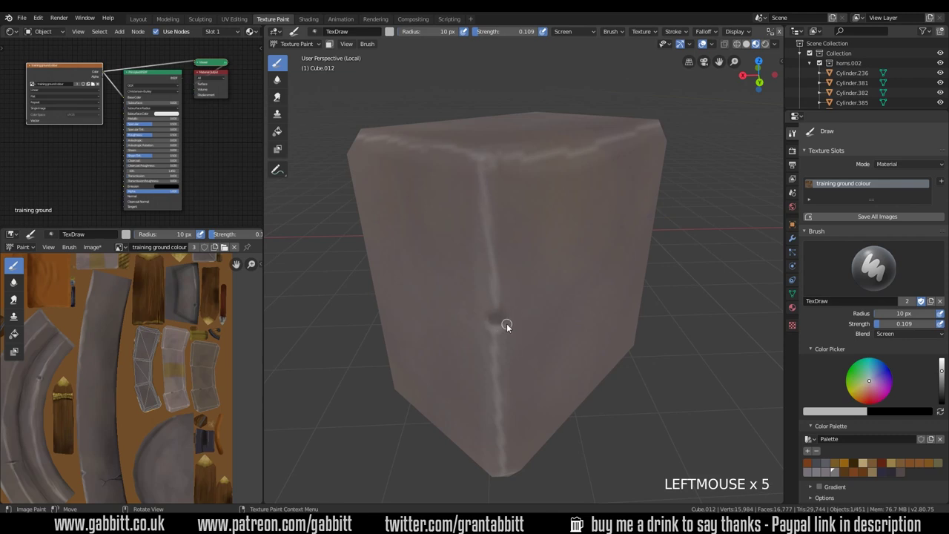
left_click(494, 324)
mouse_move(497, 314)
middle_mouse_down()
mouse_move(517, 295)
mouse_move(508, 286)
middle_mouse_up()
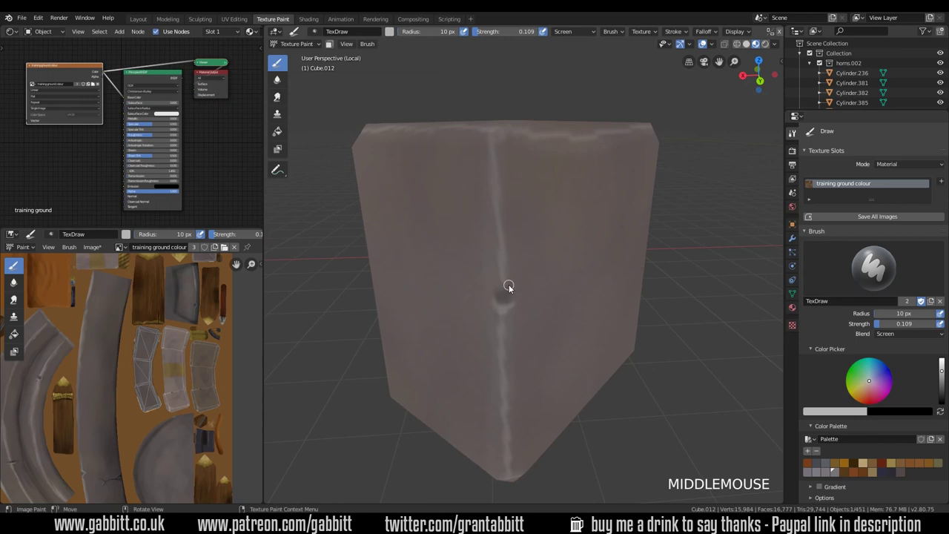
left_click(497, 317)
left_click(493, 295)
left_click(507, 292)
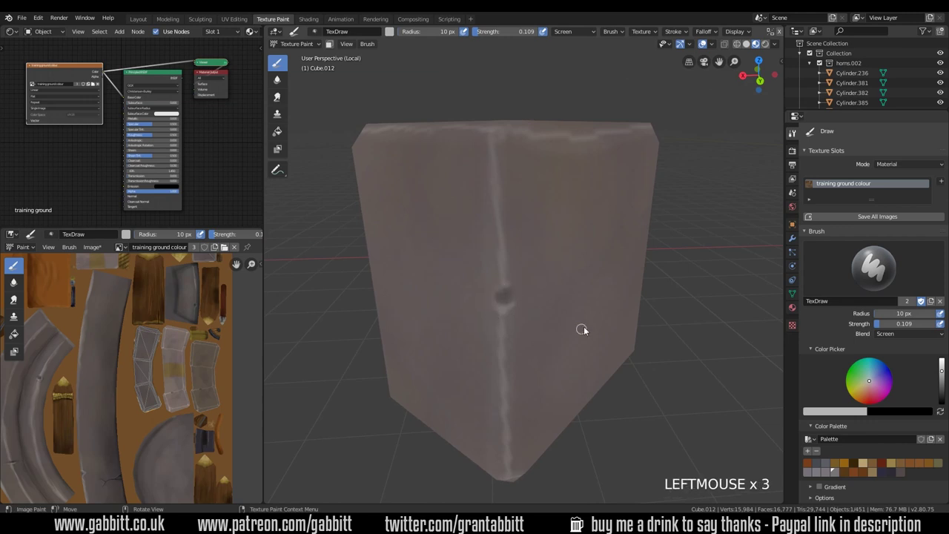
Step: Enlarge the brush radius to 37 px and set its blend mode to Multiply
mouse_move(583, 328)
middle_mouse_down("ctrl")
mouse_move(588, 311)
mouse_move(601, 329)
mouse_move(529, 329)
mouse_move(514, 343)
mouse_move(477, 334)
mouse_move(553, 296)
mouse_move(543, 250)
middle_mouse_up("ctrl")
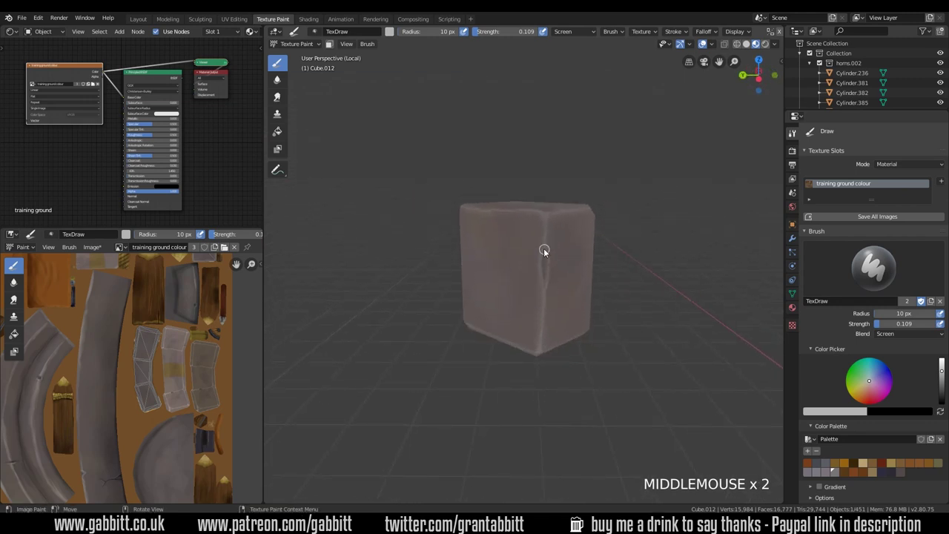
mouse_move(542, 285)
middle_mouse_down()
mouse_move(607, 295)
mouse_move(528, 269)
mouse_move(498, 277)
mouse_move(673, 267)
mouse_move(637, 298)
mouse_move(647, 303)
mouse_move(544, 309)
middle_mouse_up()
middle_click(627, 304)
key("f")
left_click(618, 313)
key("f")
left_click(547, 313)
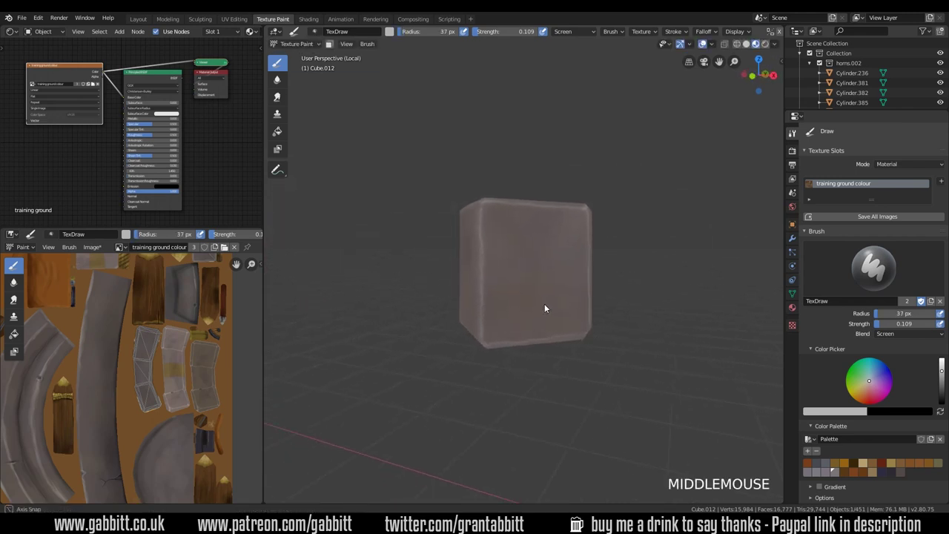
left_click(909, 333)
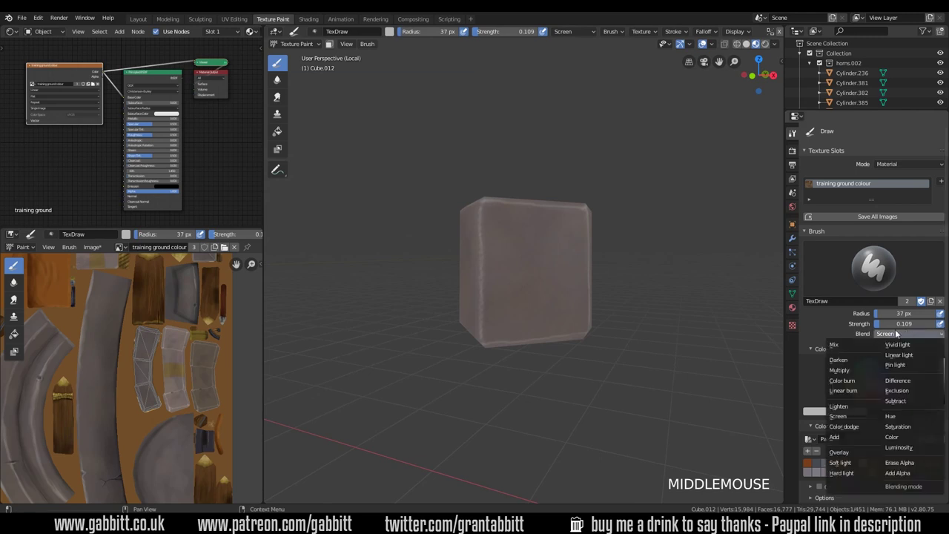
left_click(856, 363)
Step: Enlarge the brush radius to 70 px and paint soft light grey Multiply strokes across the broad side face
middle_click_drag(583, 380, 578, 314, "ctrl")
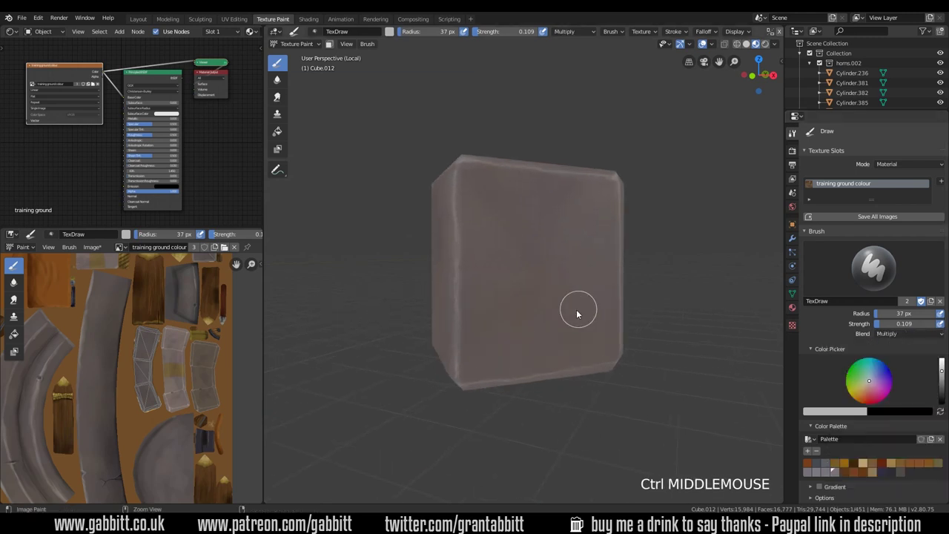
key("f")
left_click(521, 344)
mouse_move(491, 230)
left_mouse_down()
mouse_move(476, 244)
mouse_move(533, 344)
mouse_move(507, 176)
left_mouse_up()
left_click_drag(598, 179, 530, 212)
left_click(539, 335)
left_click(519, 312)
left_click(549, 202)
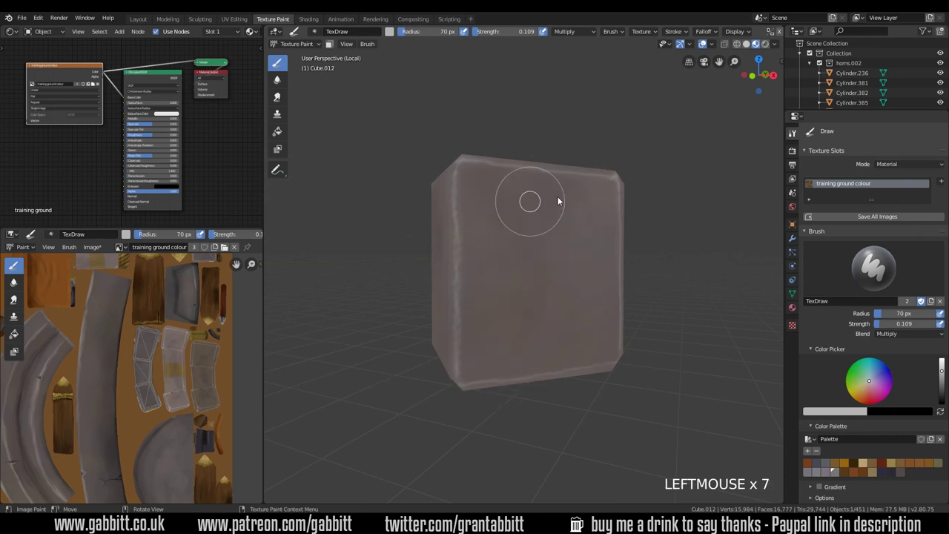
left_click(540, 300)
middle_click_drag(610, 276, 584, 214)
left_click(521, 254)
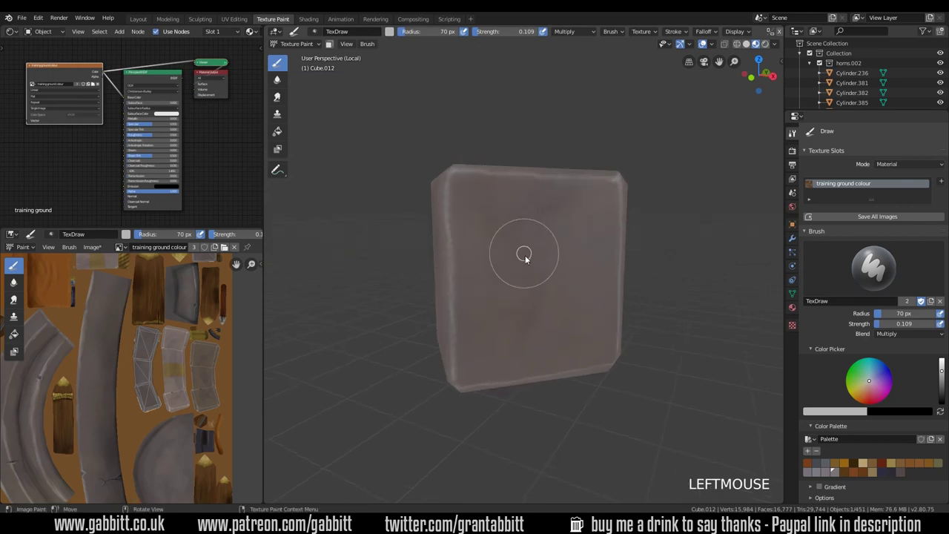
left_click(481, 318)
left_click(536, 219)
Step: Enlarge the brush radius to 96 px, darken the colour to dark grey and shade patches of the broad side face
key("f")
left_click(549, 214)
left_click(559, 200)
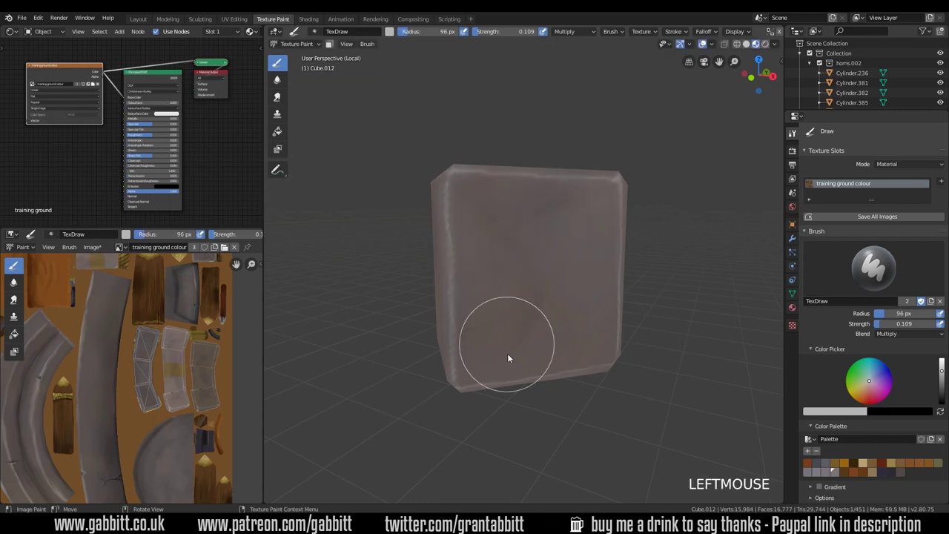
left_click(941, 387)
left_click(532, 196)
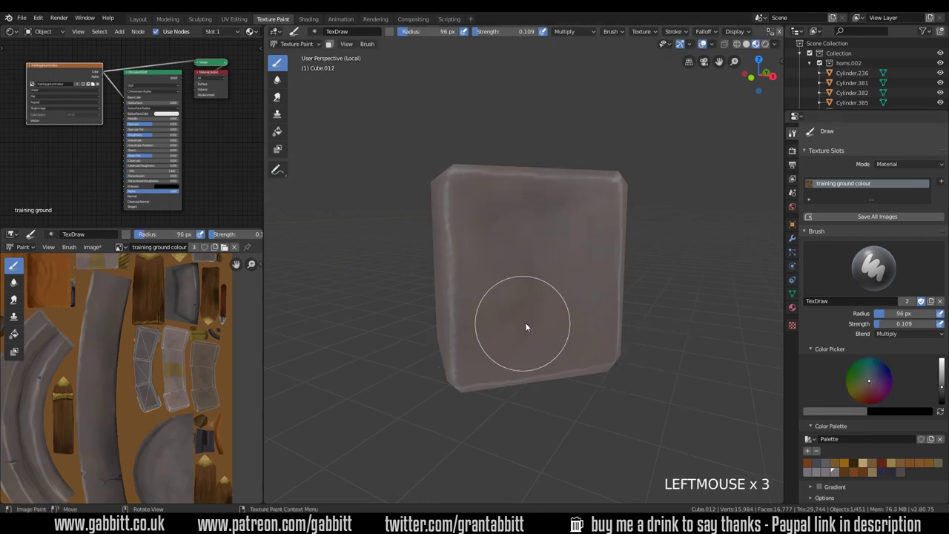
left_click(523, 326)
left_click(507, 347)
left_click(496, 289)
Step: Shade the neighbouring side faces of the block with soft dark grey strokes of the 96 px Multiply brush
mouse_move(592, 193)
middle_mouse_down()
mouse_move(646, 248)
mouse_move(508, 316)
middle_mouse_up()
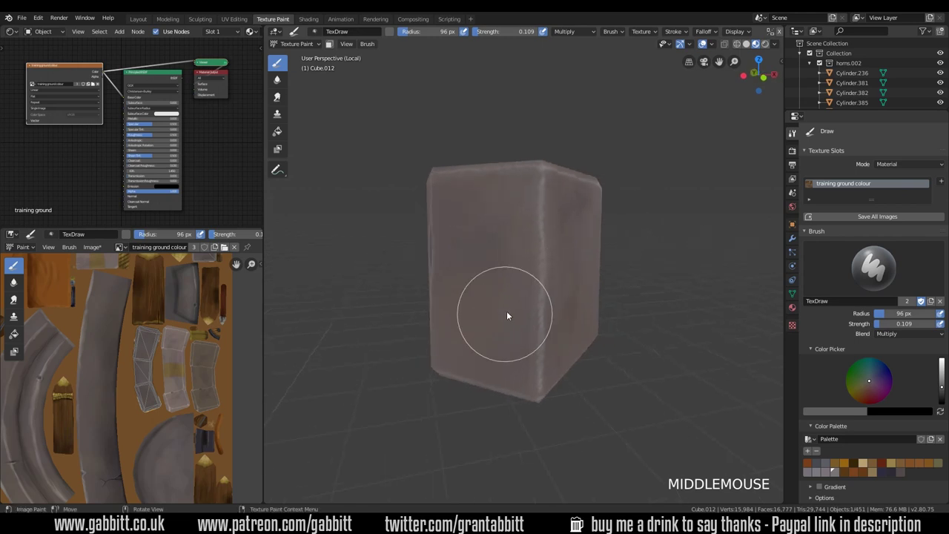
left_click(493, 356)
left_click(525, 252)
left_click(563, 386)
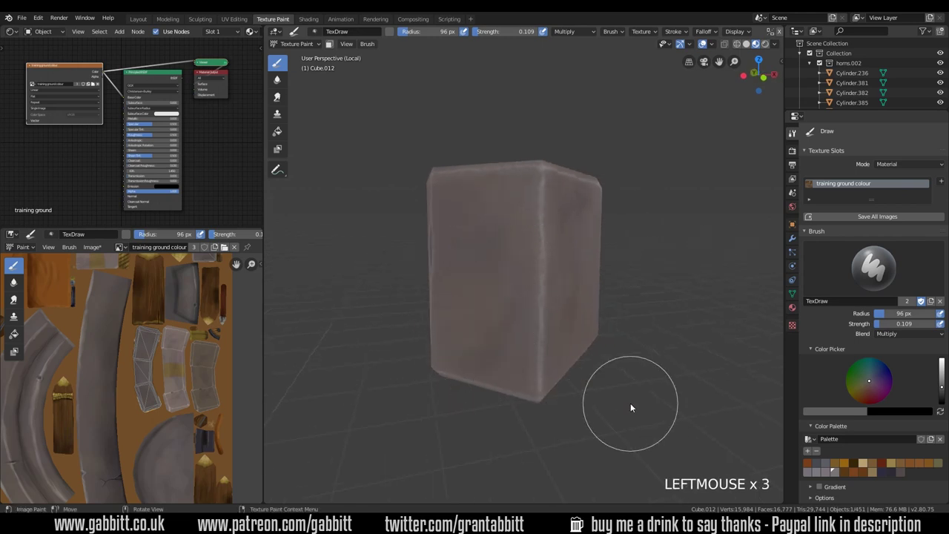
mouse_move(630, 403)
middle_mouse_down()
mouse_move(543, 322)
mouse_move(593, 370)
mouse_move(583, 184)
middle_mouse_up()
left_click(528, 342)
left_click(542, 238)
Step: Continue the soft dark Multiply shading on the narrow side face and the block's end face
middle_click_drag(542, 239, 597, 275)
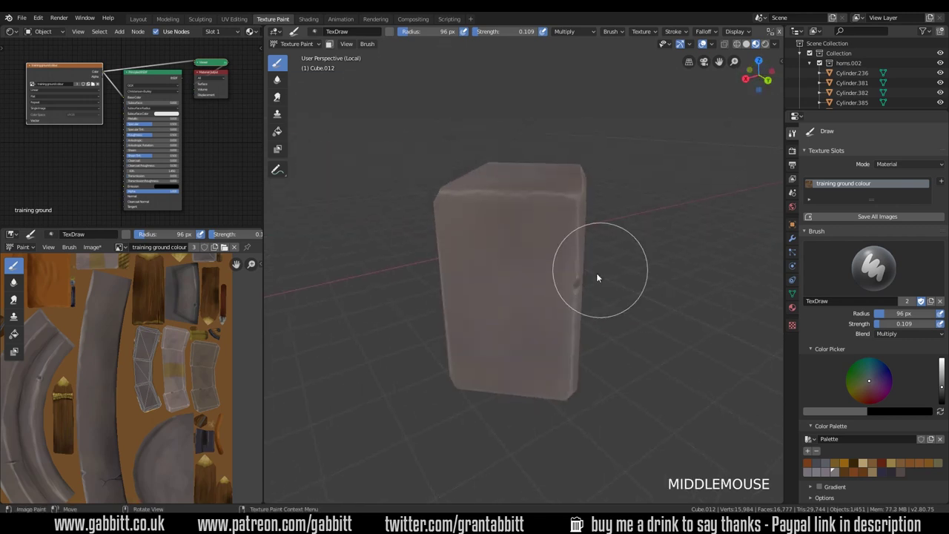
left_click(517, 351)
middle_click_drag(680, 402, 618, 281)
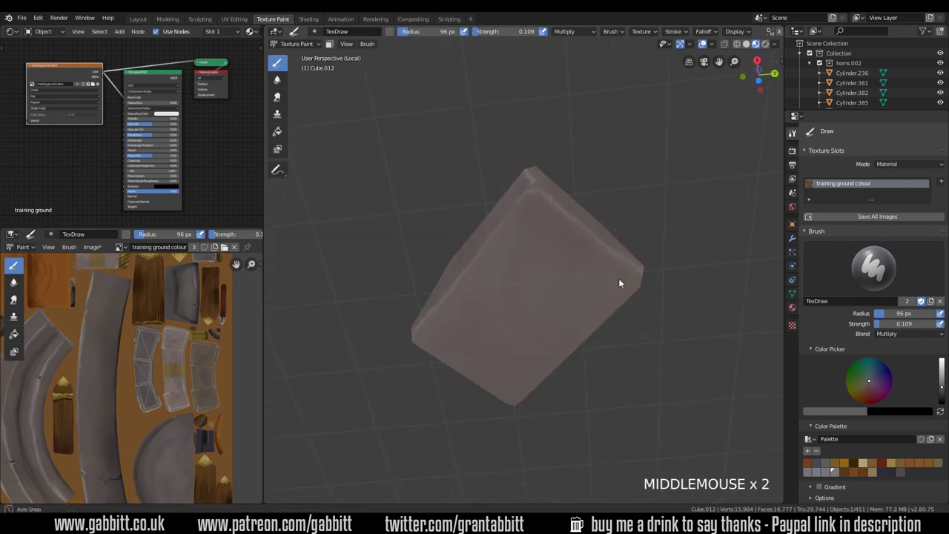
left_click(542, 313)
mouse_move(542, 314)
middle_mouse_down()
mouse_move(573, 365)
mouse_move(561, 292)
mouse_move(534, 349)
middle_mouse_up()
left_click(562, 292)
middle_click_drag(590, 334, 634, 402)
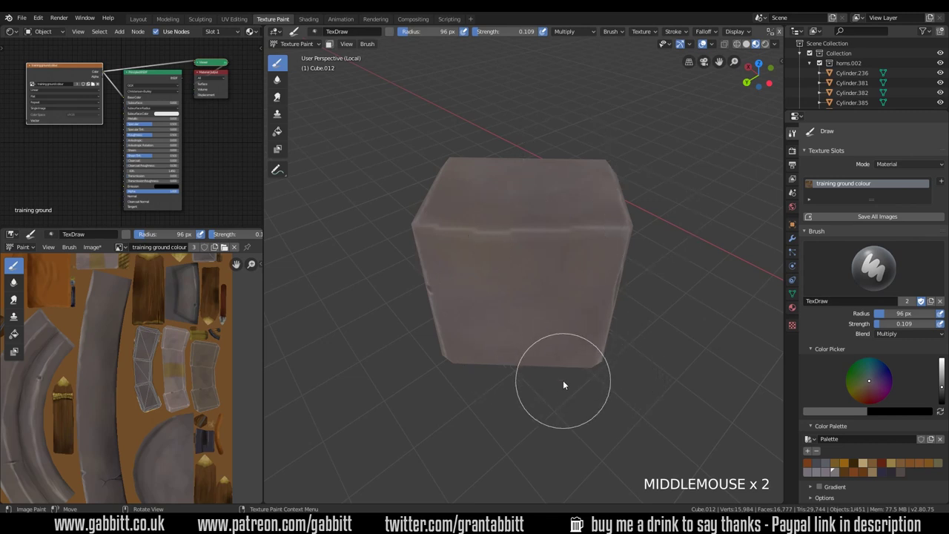
Step: Shift the brush colour to a dark bluish purple and Multiply shadow patches along one side and the lower edge of the broad face
left_click(874, 379)
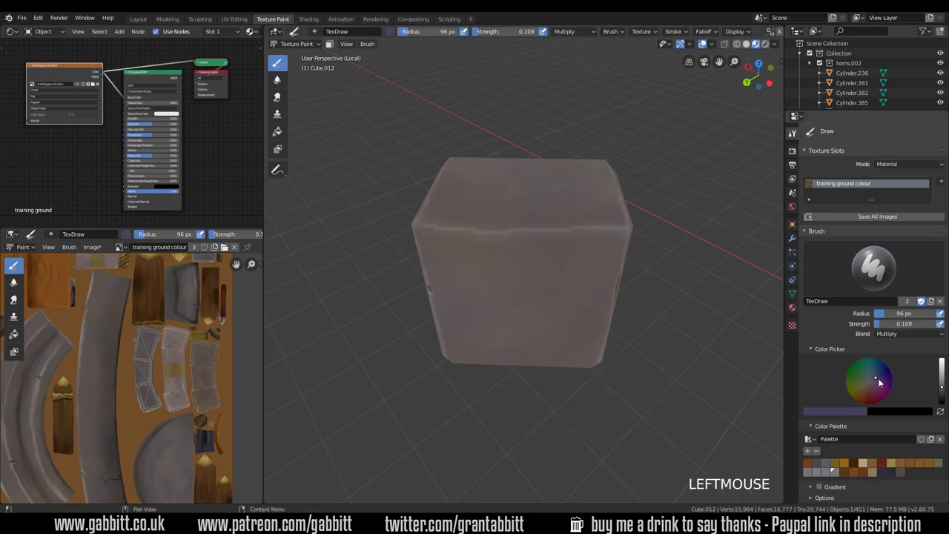
mouse_move(615, 311)
middle_mouse_down()
mouse_move(571, 278)
mouse_move(575, 289)
middle_mouse_up()
mouse_move(596, 276)
left_mouse_down()
mouse_move(555, 253)
mouse_move(475, 377)
left_mouse_up()
mouse_move(522, 361)
middle_mouse_down()
mouse_move(605, 348)
mouse_move(593, 324)
middle_mouse_up()
left_click_drag(610, 245, 603, 221)
mouse_move(602, 311)
left_mouse_down()
mouse_move(612, 260)
mouse_move(540, 357)
mouse_move(514, 367)
left_mouse_up()
left_click(518, 367)
left_click_drag(530, 363, 570, 348)
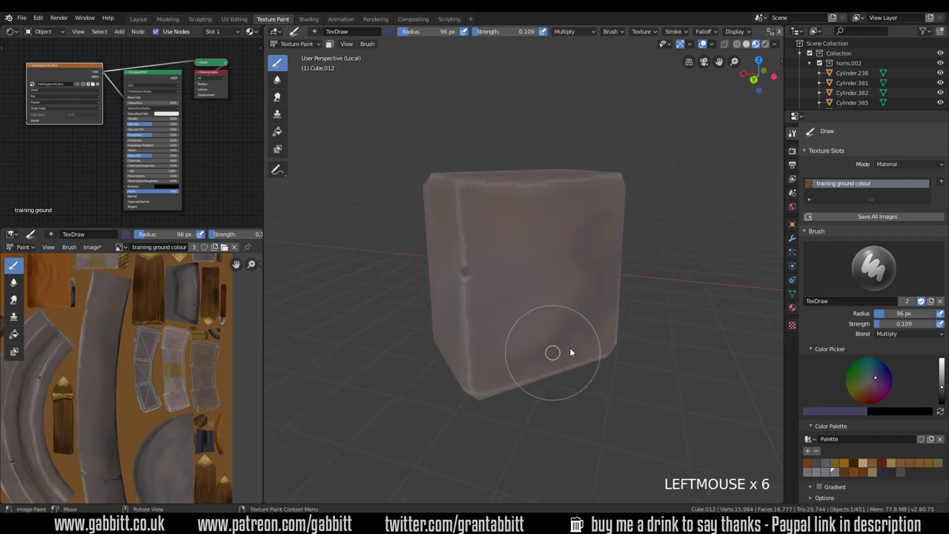
left_click_drag(613, 289, 609, 257)
left_click(595, 339)
mouse_move(595, 339)
middle_mouse_down()
mouse_move(515, 333)
mouse_move(664, 270)
mouse_move(523, 354)
mouse_move(435, 343)
mouse_move(442, 392)
mouse_move(403, 346)
mouse_move(597, 333)
mouse_move(675, 340)
middle_mouse_up()
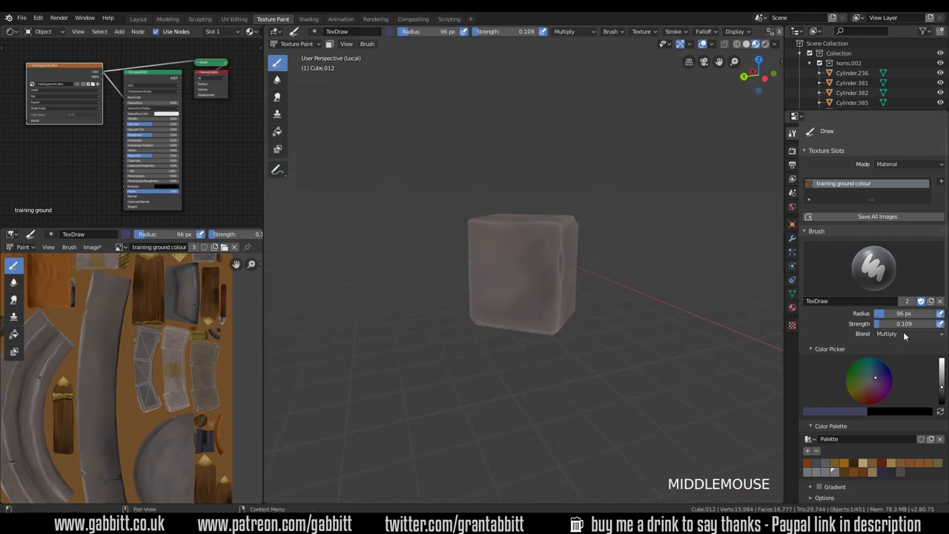
Step: Set the brush to Screen blending with a 20 px radius and a neutral light grey colour
left_click(927, 334)
left_click(837, 415)
left_click(562, 315)
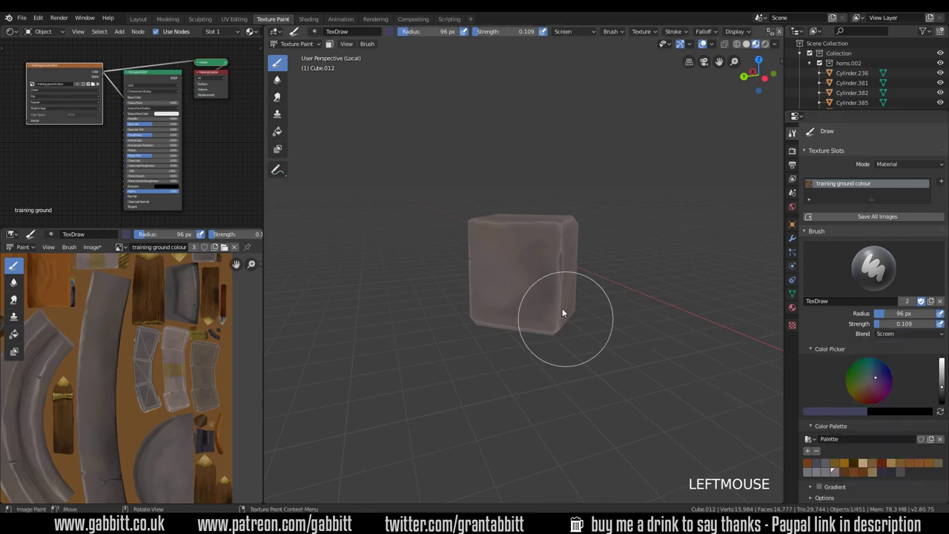
mouse_move(562, 315)
middle_mouse_down("ctrl")
mouse_move(607, 223)
mouse_move(596, 216)
mouse_move(599, 171)
middle_mouse_up("ctrl")
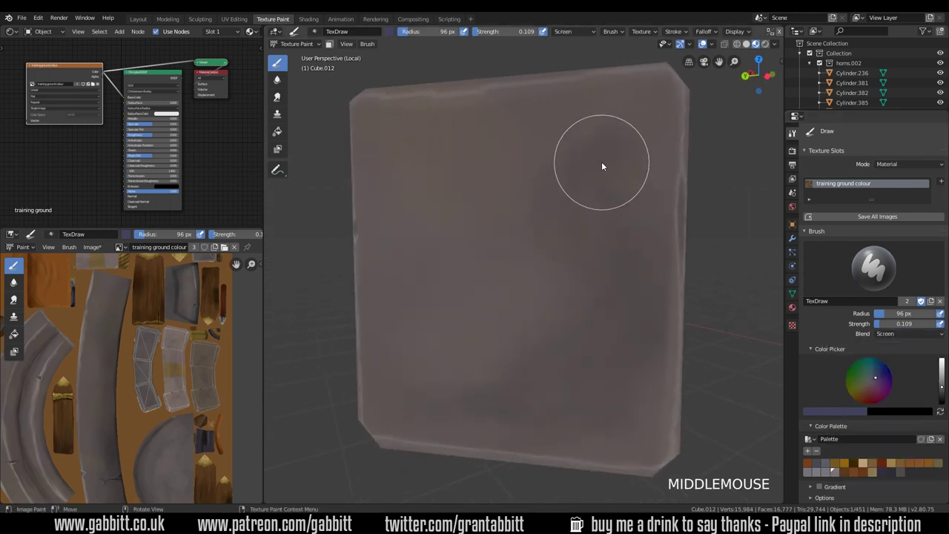
key("f")
left_click(563, 169)
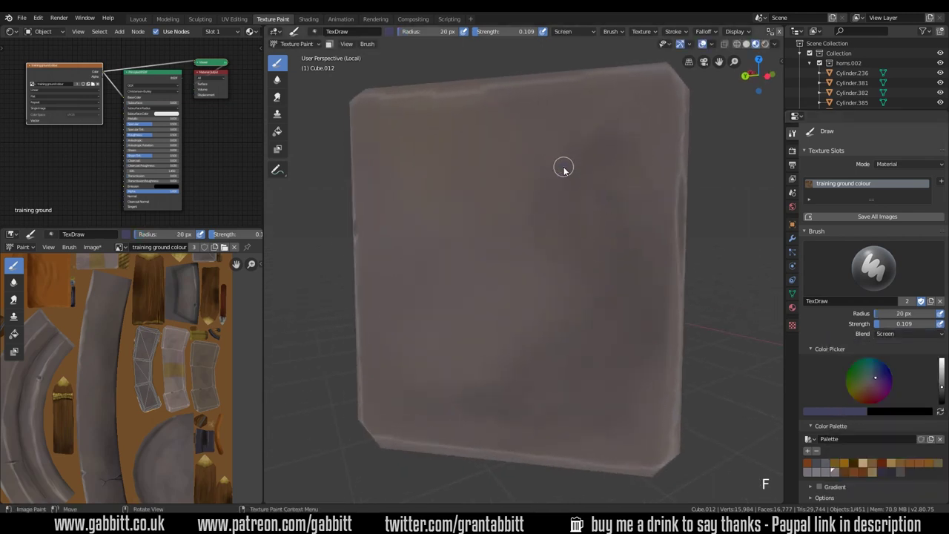
left_click(941, 373)
left_click(869, 383)
Step: Paint light Screen strokes along the border of the dark patch on the broad face with the 20 px brush
left_click(611, 125)
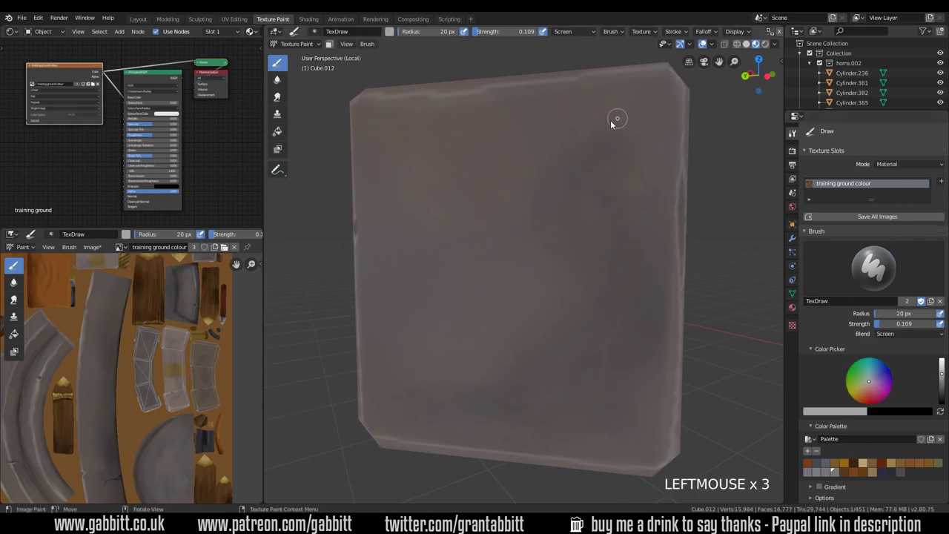
mouse_move(549, 255)
left_mouse_down()
mouse_move(561, 313)
mouse_move(526, 364)
mouse_move(447, 378)
mouse_move(379, 441)
left_mouse_up()
middle_click_drag(378, 441, 593, 292)
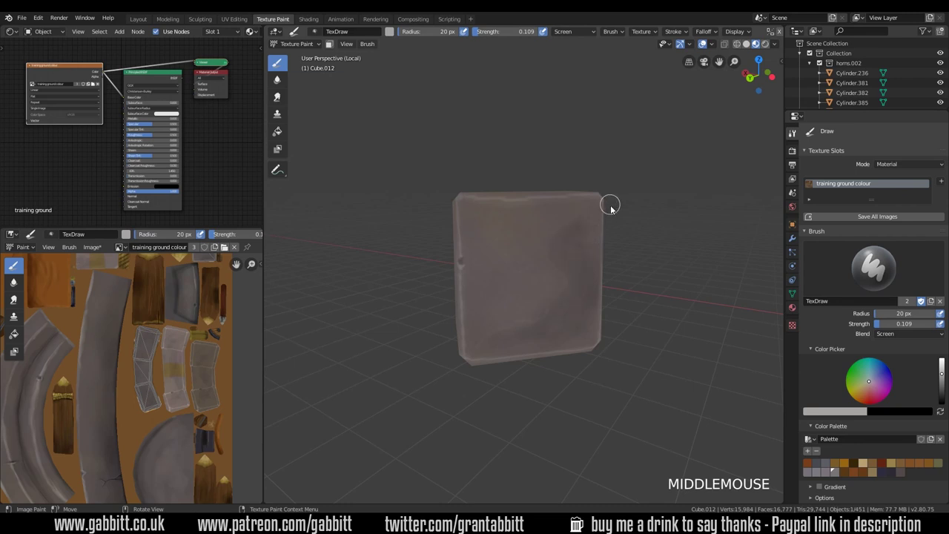
middle_click_drag(639, 205, 659, 182)
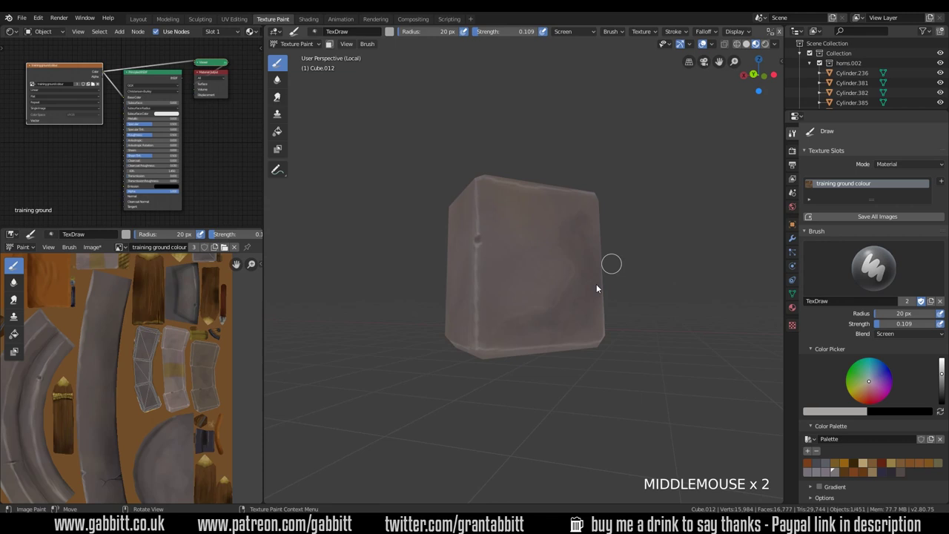
middle_click_drag(574, 301, 582, 223)
middle_click_drag(534, 324, 652, 320)
mouse_move(530, 209)
left_mouse_down()
mouse_move(494, 259)
mouse_move(477, 320)
mouse_move(504, 324)
left_mouse_up()
mouse_move(552, 327)
middle_mouse_down()
mouse_move(645, 339)
mouse_move(603, 303)
middle_mouse_up()
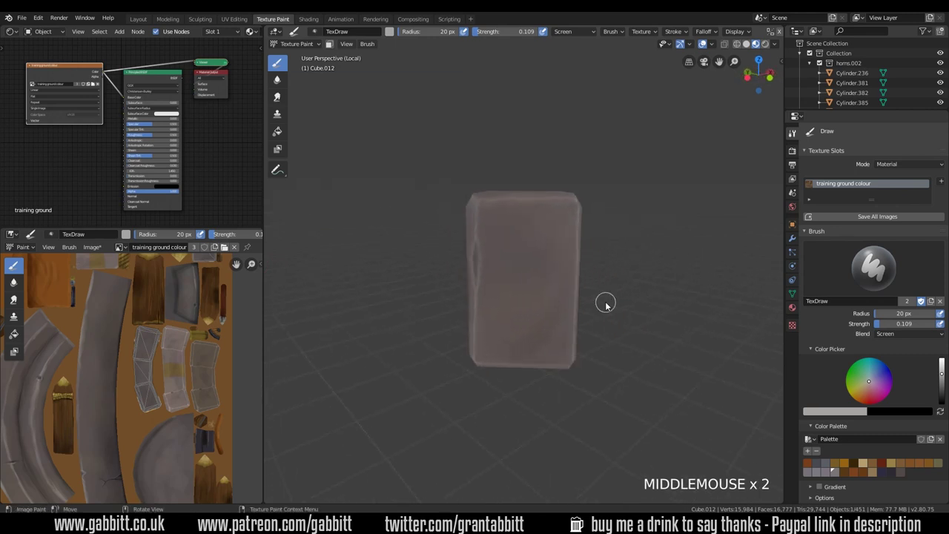
Step: Dab subtle light grey Screen highlights over the block's side and end faces with the 20 px brush
left_click(546, 238)
mouse_move(464, 373)
middle_mouse_down()
mouse_move(612, 355)
mouse_move(586, 321)
middle_mouse_up()
left_click(560, 243)
left_click(553, 247)
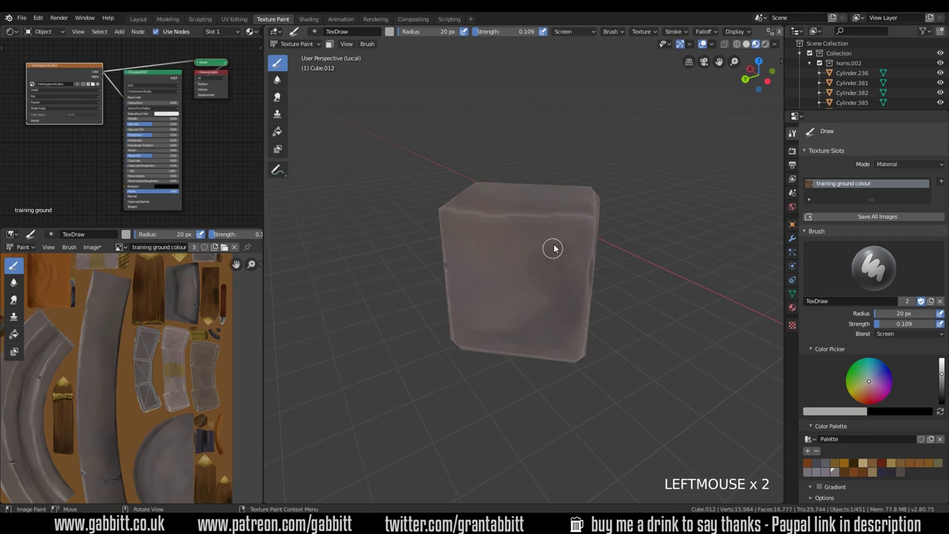
left_click(557, 275)
middle_click_drag(556, 275, 564, 221)
left_click(518, 248)
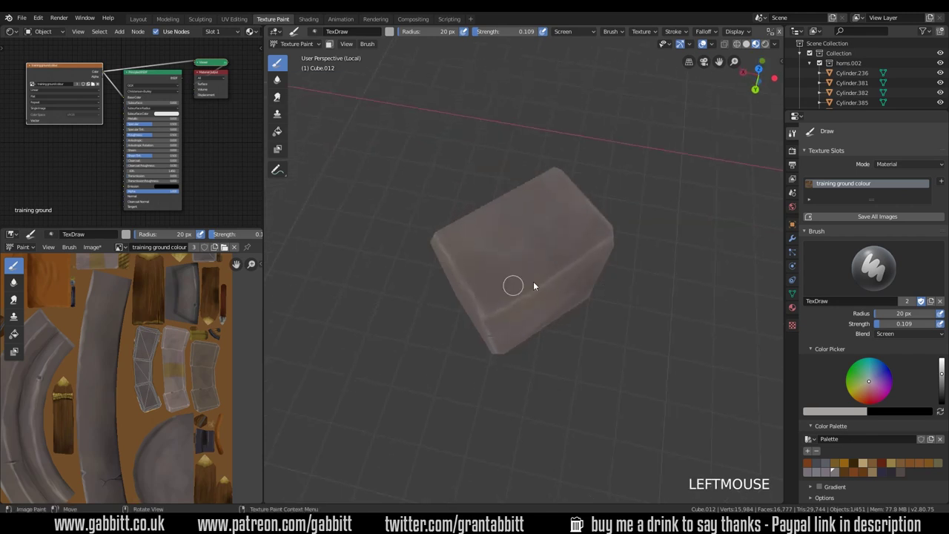
mouse_move(533, 281)
middle_mouse_down()
mouse_move(644, 235)
mouse_move(554, 218)
middle_mouse_up()
left_click(546, 371)
mouse_move(593, 333)
middle_mouse_down()
mouse_move(654, 314)
mouse_move(678, 324)
mouse_move(708, 289)
mouse_move(626, 252)
middle_mouse_up()
left_click(545, 314)
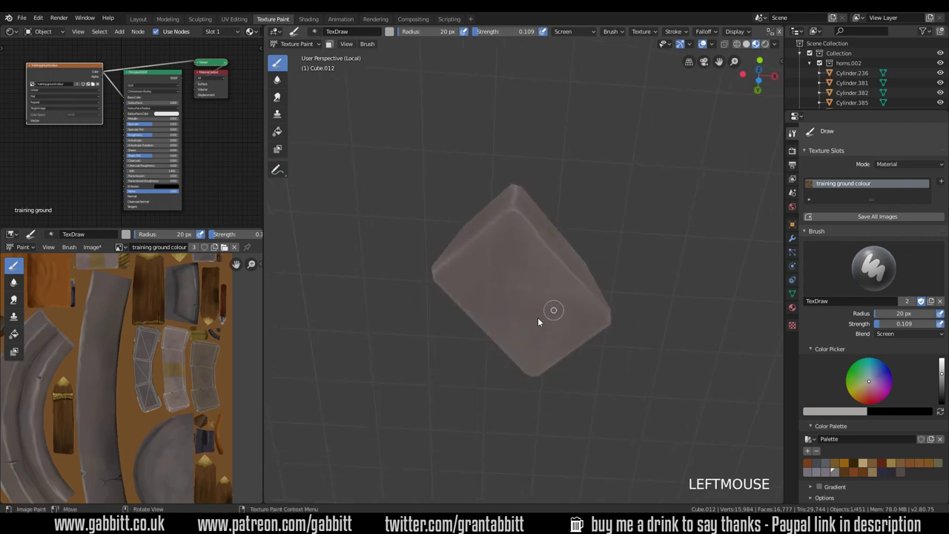
middle_click_drag(602, 287, 662, 335)
Step: Dab light Screen strokes down the shadowed side and along the lower edge of the broad face
left_click(574, 219)
left_click(591, 251)
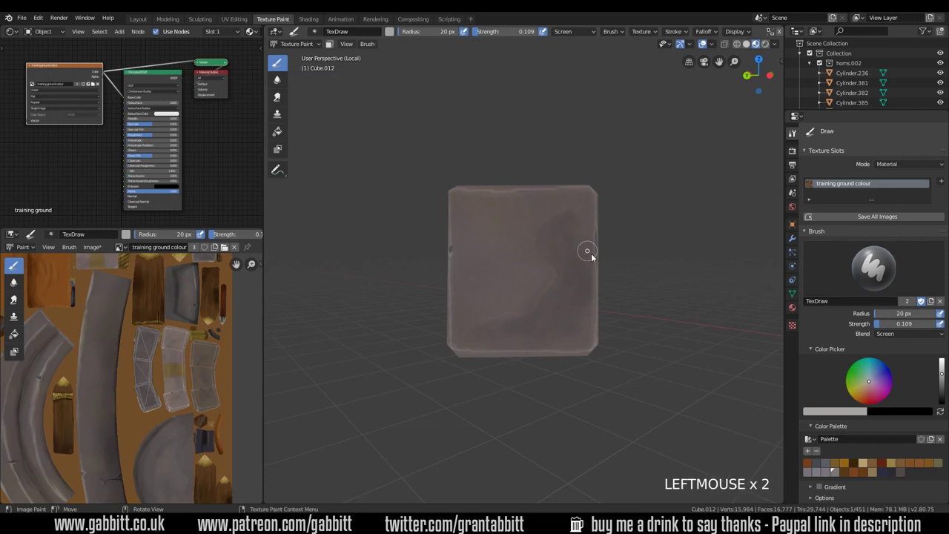
left_click(591, 286)
left_click(584, 321)
left_click(575, 341)
left_click(561, 346)
left_click(590, 305)
left_click(531, 357)
middle_click_drag(531, 357, 639, 351)
middle_click_drag(627, 340, 578, 273)
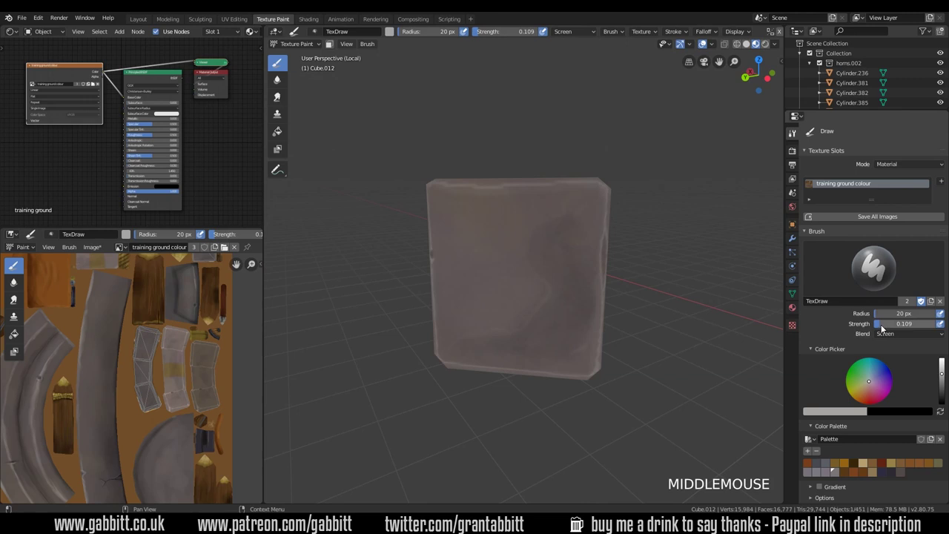
Step: Set the brush to 0.079 strength and a 119 px radius, and paint a soft Screen stroke down the block's broad face
left_click_drag(882, 324, 877, 332)
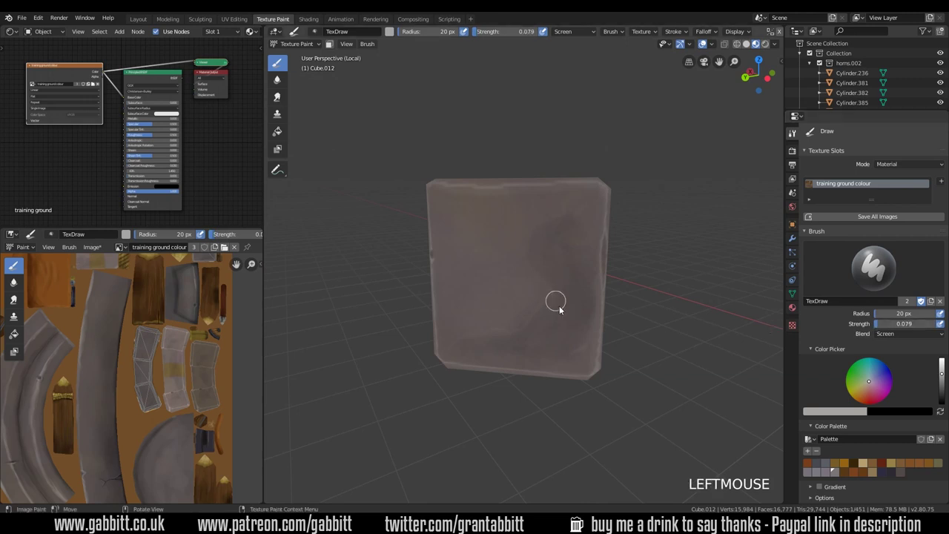
key("f")
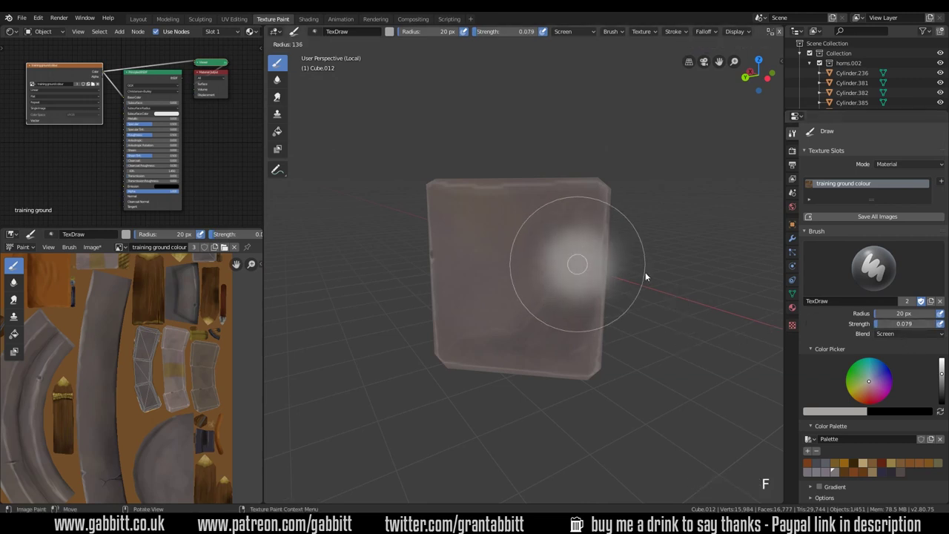
left_click(645, 272)
mouse_move(645, 272)
middle_mouse_down()
mouse_move(613, 272)
mouse_move(578, 246)
middle_mouse_up()
key("f")
left_click(569, 240)
mouse_move(569, 240)
left_mouse_down()
mouse_move(576, 221)
mouse_move(499, 364)
mouse_move(587, 346)
left_mouse_up()
middle_click_drag(633, 335, 655, 316)
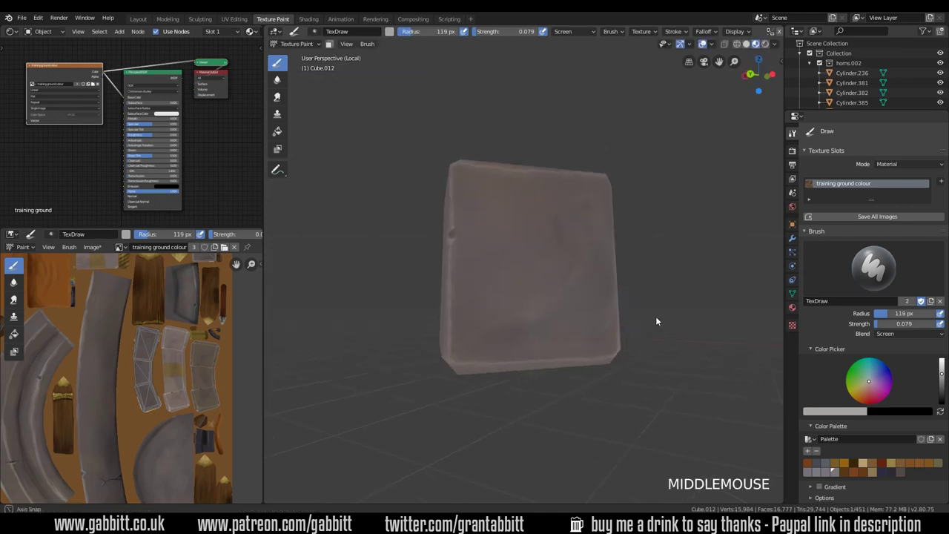
mouse_move(535, 333)
left_mouse_down()
mouse_move(479, 358)
mouse_move(450, 411)
left_mouse_up()
mouse_move(596, 358)
middle_mouse_down()
mouse_move(612, 354)
mouse_move(627, 377)
mouse_move(598, 354)
mouse_move(615, 318)
mouse_move(612, 277)
middle_mouse_up()
key("ctrl+z")
key("ctrl+z")
Step: Dab broad, soft Screen highlights over the dark patch and the lower part of the block's broad face
left_click(580, 223)
left_click(516, 360)
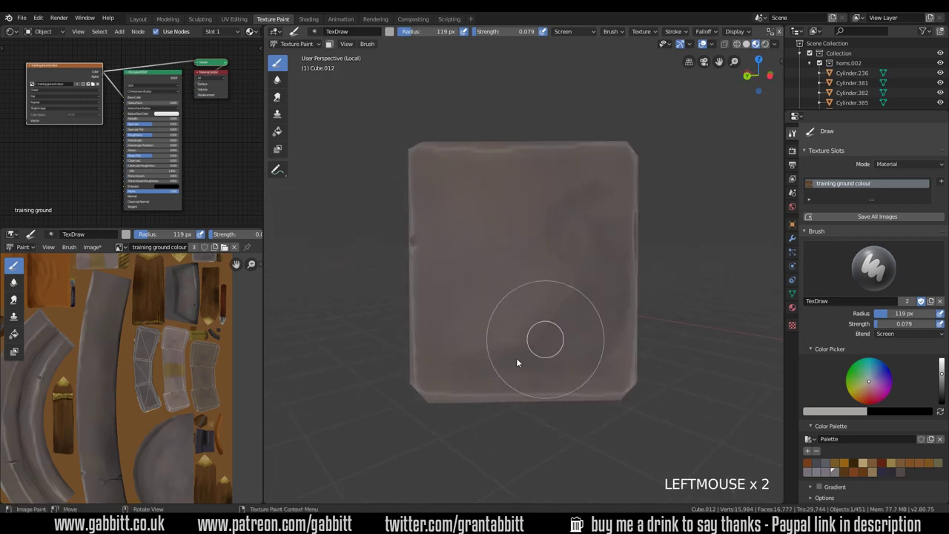
left_click(618, 286)
left_click(599, 356)
mouse_move(462, 396)
middle_mouse_down("ctrl")
mouse_move(549, 408)
mouse_move(613, 394)
mouse_move(606, 413)
mouse_move(477, 402)
mouse_move(564, 418)
mouse_move(544, 360)
mouse_move(709, 383)
mouse_move(551, 360)
mouse_move(455, 393)
mouse_move(439, 376)
middle_mouse_up("ctrl")
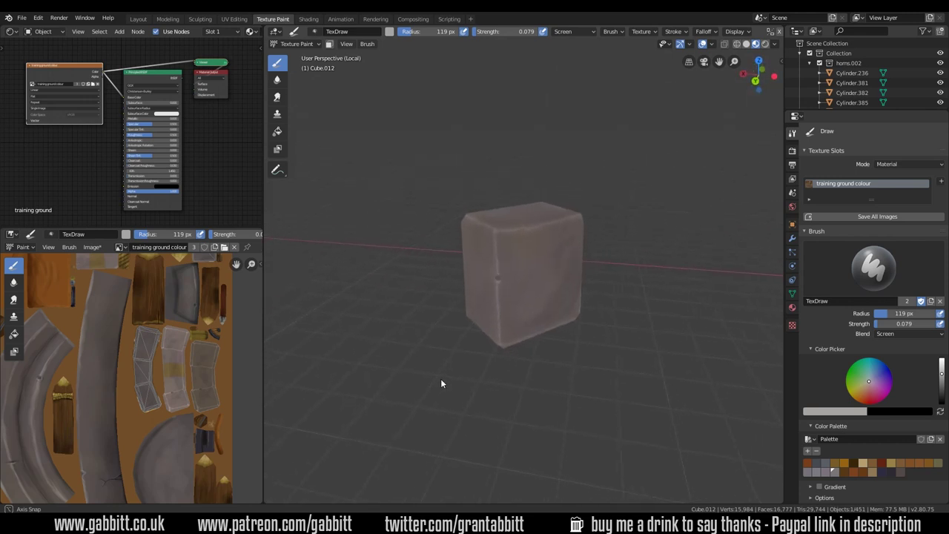
Step: Leave the isolated view to compare the block with the surrounding stones, and save the training ground colour image
key("KP_Divide")
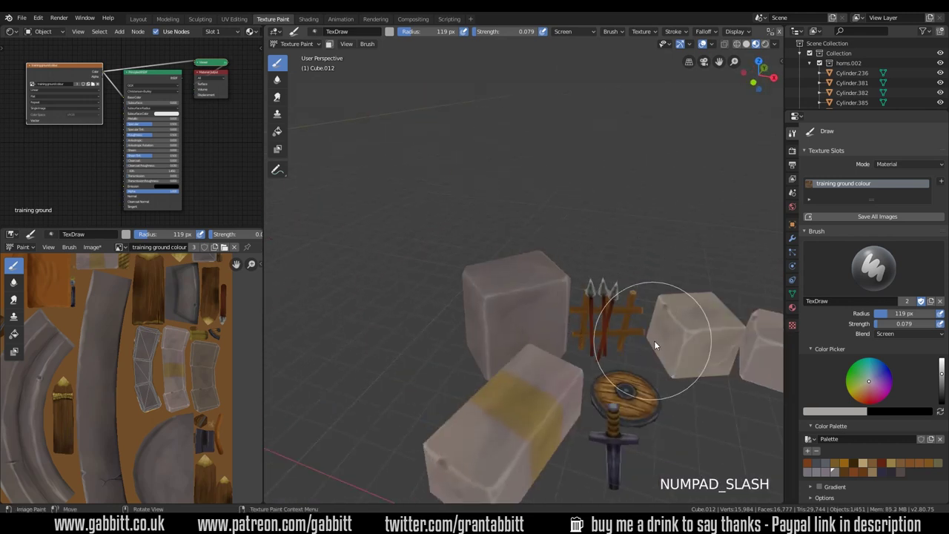
mouse_move(646, 350)
middle_mouse_down("shift")
mouse_move(547, 235)
mouse_move(574, 361)
mouse_move(633, 348)
mouse_move(582, 319)
mouse_move(652, 324)
middle_mouse_up("shift")
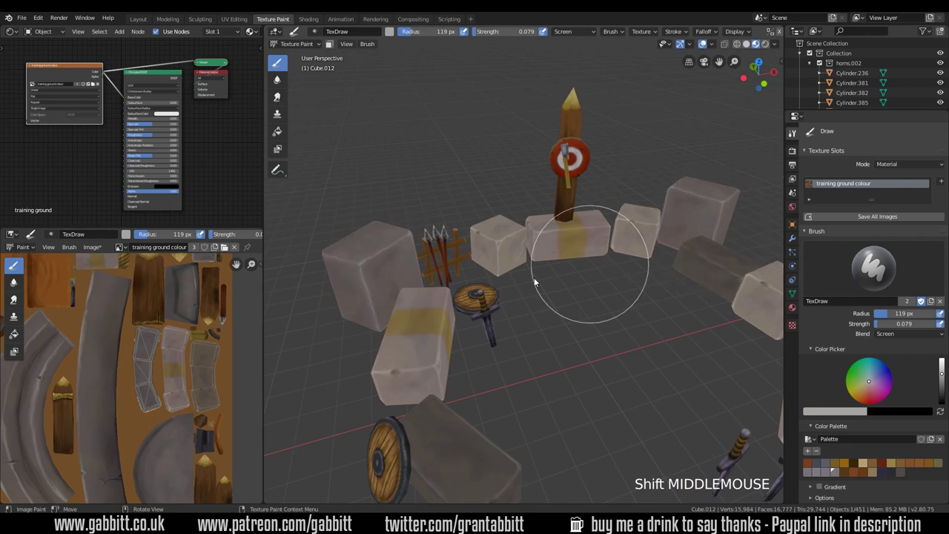
mouse_move(474, 293)
middle_mouse_down()
mouse_move(554, 306)
mouse_move(647, 274)
middle_mouse_up()
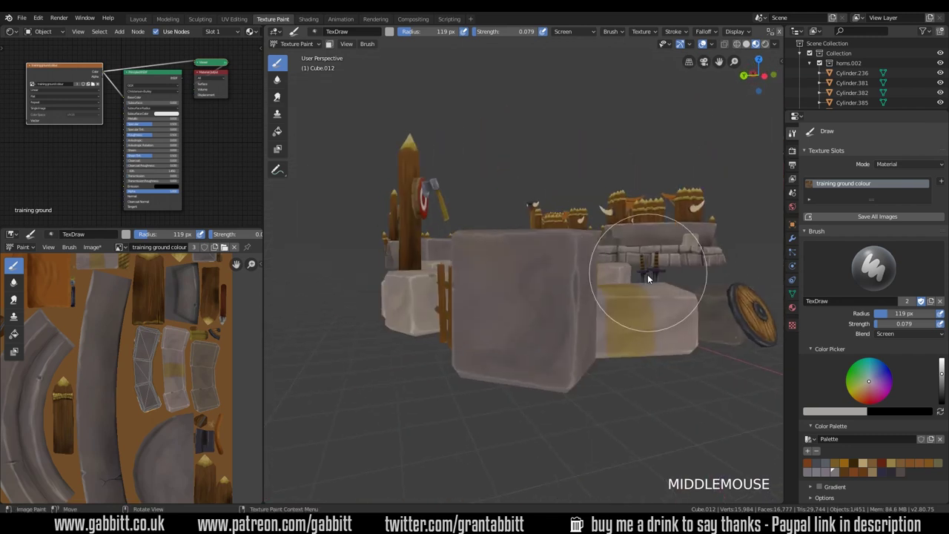
middle_click_drag(676, 366, 623, 381)
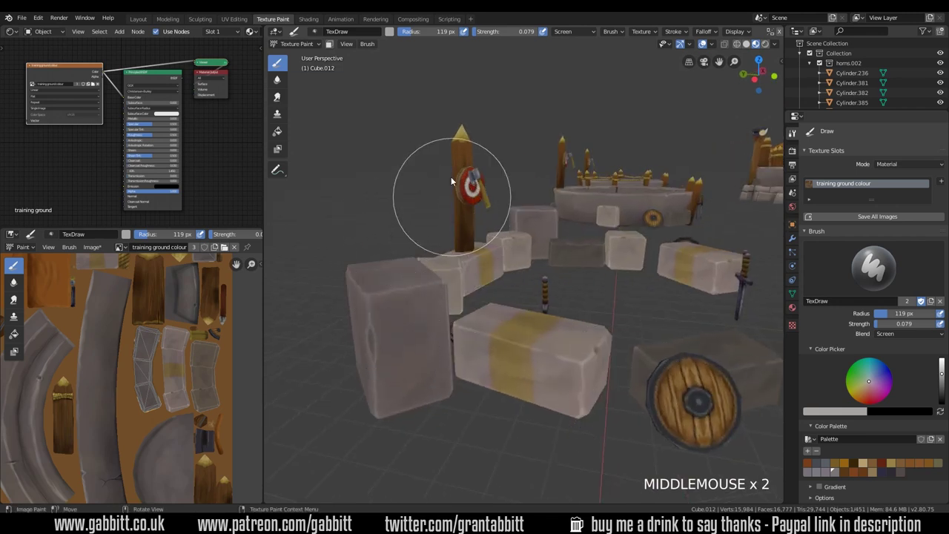
mouse_move(402, 163)
middle_mouse_down()
mouse_move(405, 390)
mouse_move(387, 377)
mouse_move(439, 388)
mouse_move(437, 399)
mouse_move(432, 393)
middle_mouse_up()
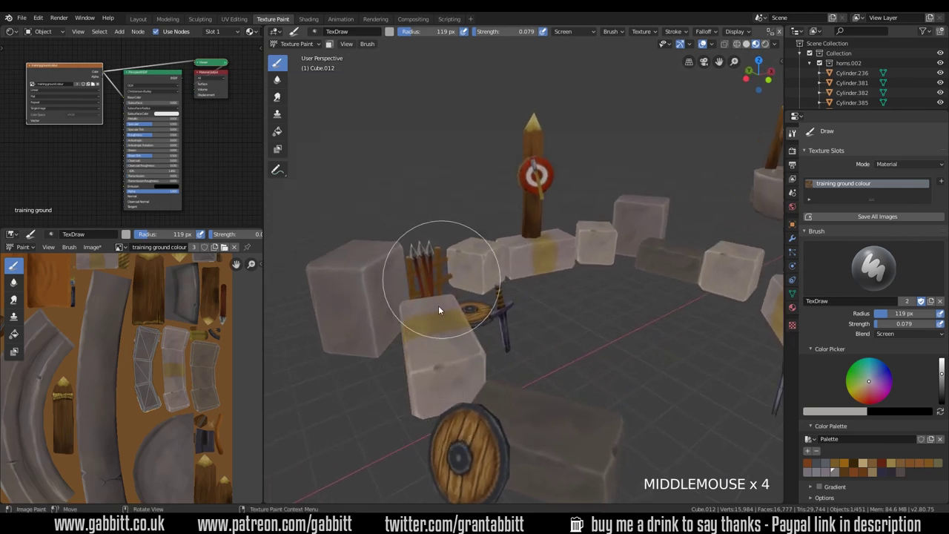
left_click(100, 248)
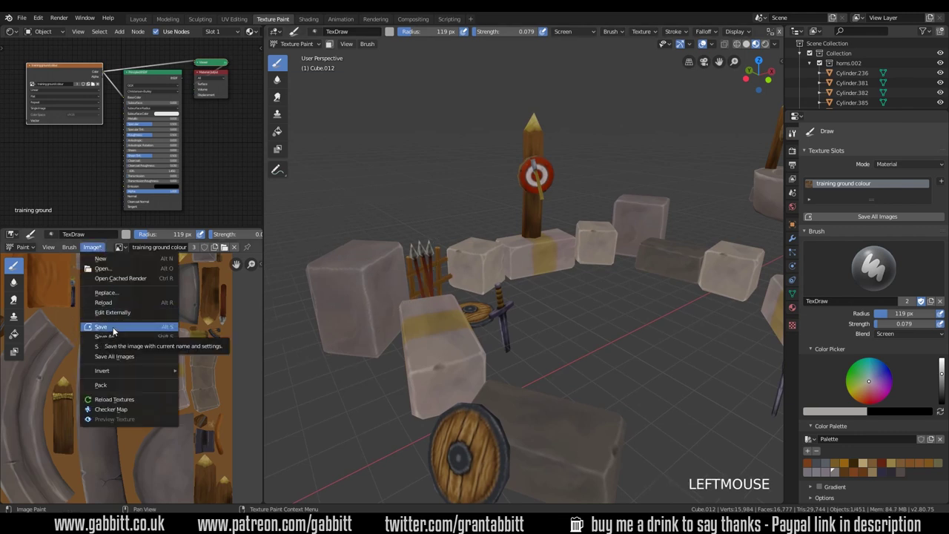
left_click(113, 330)
Step: Set the brush to Multiply blending and stroke soft shading over the lower part of the tall block in the scene
left_click(909, 334)
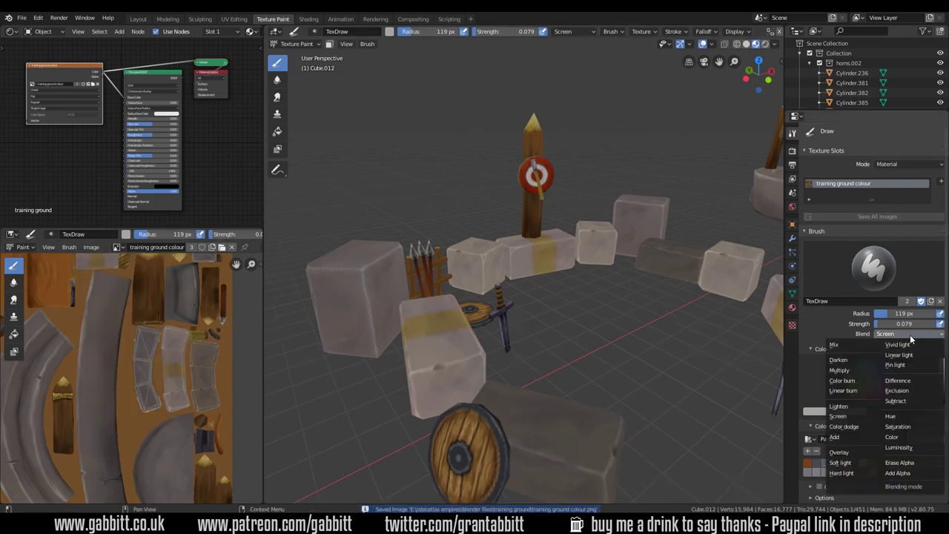
left_click(858, 371)
middle_click_drag(434, 357, 446, 328)
left_click_drag(375, 397, 368, 312)
left_click_drag(343, 350, 344, 325)
left_click_drag(334, 413, 336, 356)
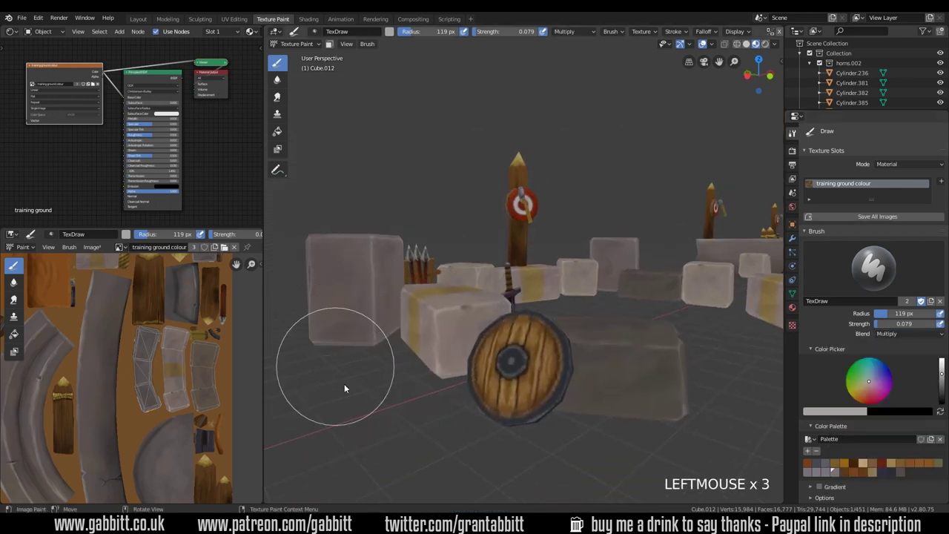
Step: Darken the brush's grey and paint Multiply shading around the base of the tall block from its outer sides
left_click(940, 387)
middle_click_drag(404, 393, 474, 364)
left_click(434, 295)
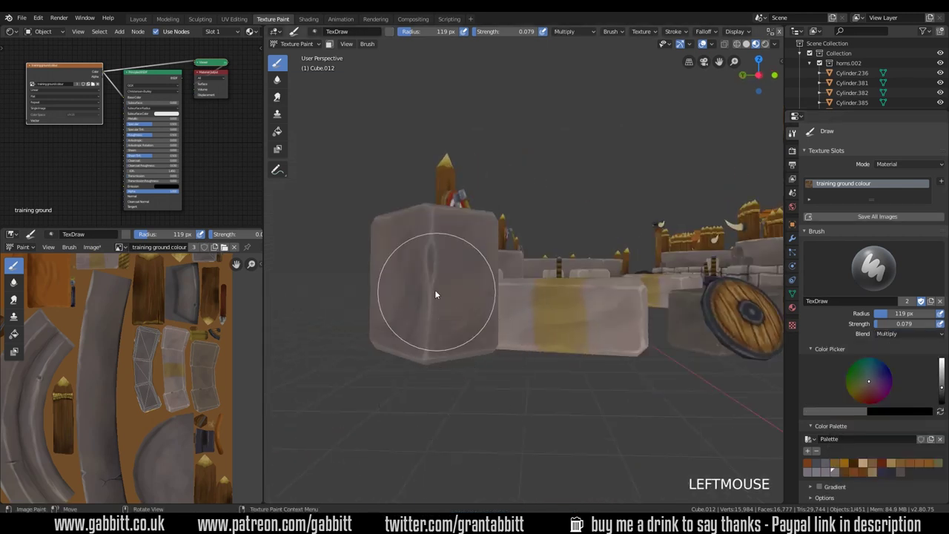
left_click(392, 435)
middle_click_drag(392, 434, 506, 383)
left_click(662, 312)
mouse_move(661, 307)
left_mouse_down()
mouse_move(690, 345)
mouse_move(595, 400)
left_mouse_up()
middle_click_drag(595, 400, 671, 385)
mouse_move(671, 386)
left_mouse_down()
mouse_move(635, 351)
mouse_move(621, 301)
mouse_move(667, 382)
left_mouse_up()
left_click(631, 348)
left_click_drag(667, 381, 674, 312)
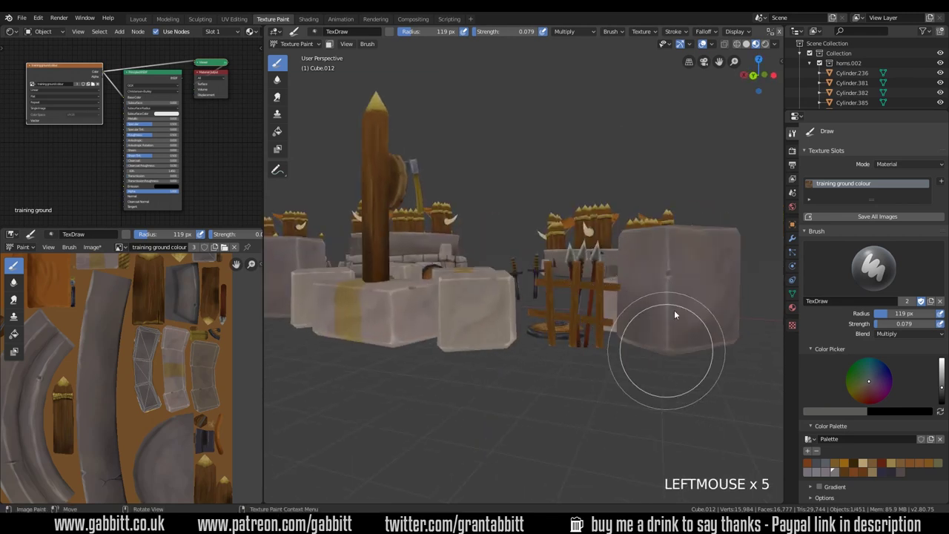
Step: Deepen the Multiply shading across the tall block's faces beside the striped stone and along its inner base
mouse_move(718, 334)
middle_mouse_down()
mouse_move(571, 363)
mouse_move(437, 362)
middle_mouse_up()
left_click(400, 342)
left_click(375, 330)
left_click(352, 320)
left_click(341, 329)
left_click(349, 317)
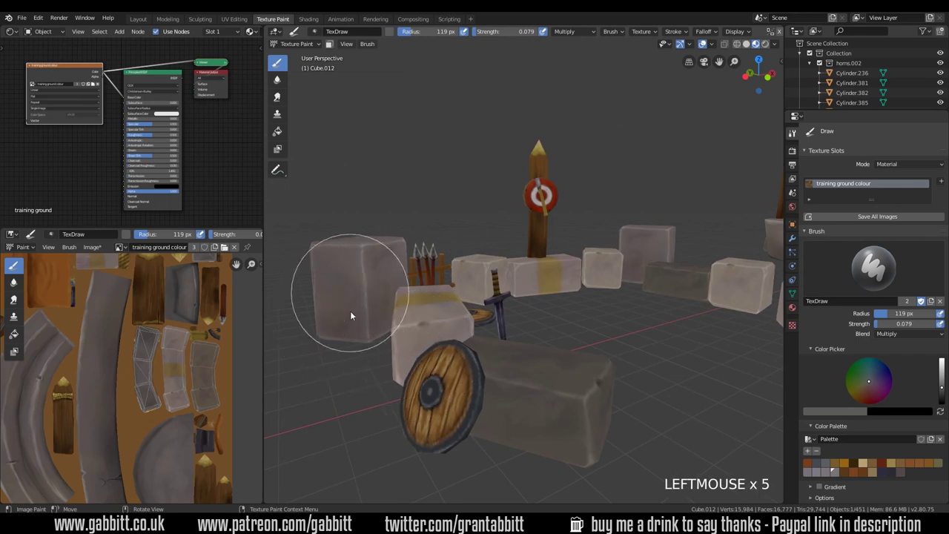
left_click(386, 281)
left_click(423, 243)
middle_click_drag(424, 244, 385, 324)
left_click(541, 243)
left_click(508, 307)
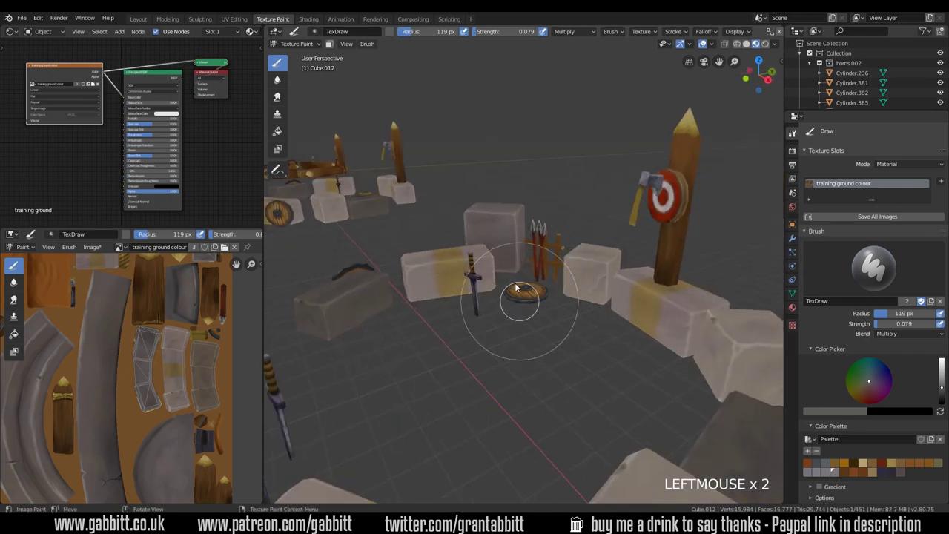
left_click(506, 322)
Step: Isolate the block again and dab Multiply shading around its lower faces and bottom corner
key("KP_Divide")
mouse_move(515, 303)
middle_mouse_down()
mouse_move(590, 330)
mouse_move(633, 284)
mouse_move(565, 398)
mouse_move(586, 364)
mouse_move(585, 387)
mouse_move(590, 364)
mouse_move(564, 356)
mouse_move(586, 397)
mouse_move(619, 332)
mouse_move(633, 364)
middle_mouse_up()
left_click(460, 387)
left_click(461, 387)
left_click(480, 362)
left_click(498, 335)
left_click(558, 388)
left_click(472, 389)
left_click(475, 392)
left_click(468, 417)
left_click(562, 317)
left_click(512, 375)
mouse_move(512, 375)
middle_mouse_down()
mouse_move(584, 342)
mouse_move(574, 368)
middle_mouse_up()
left_click(573, 368)
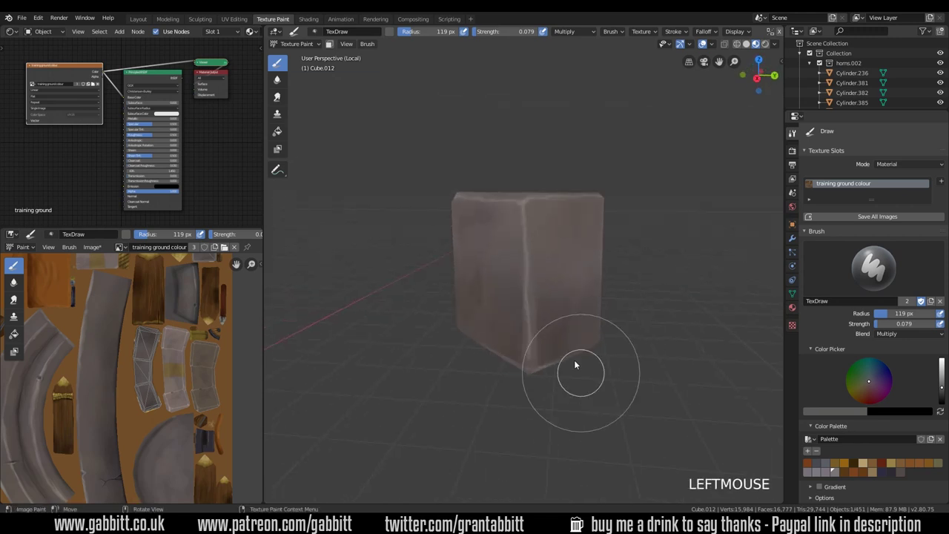
Step: Stroke dark Multiply shading along the block's bottom edges on the adjoining faces, then check the block from above
left_click(527, 396)
left_click(559, 375)
middle_click_drag(527, 395, 595, 355)
left_click(450, 415)
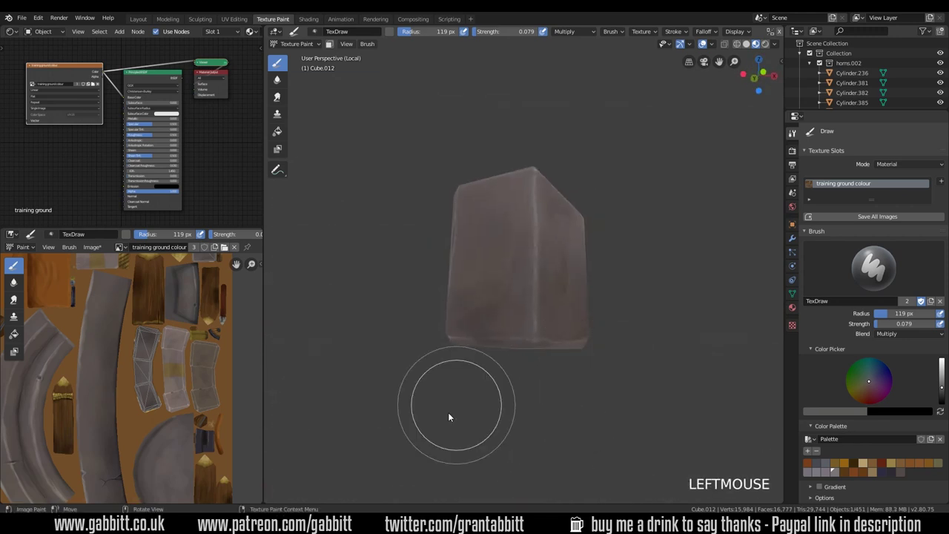
middle_click_drag(449, 415, 584, 363)
left_click(462, 383)
left_click(462, 383)
mouse_move(462, 383)
middle_mouse_down()
mouse_move(592, 419)
mouse_move(546, 387)
mouse_move(648, 386)
middle_mouse_up()
middle_click_drag(538, 366, 643, 369)
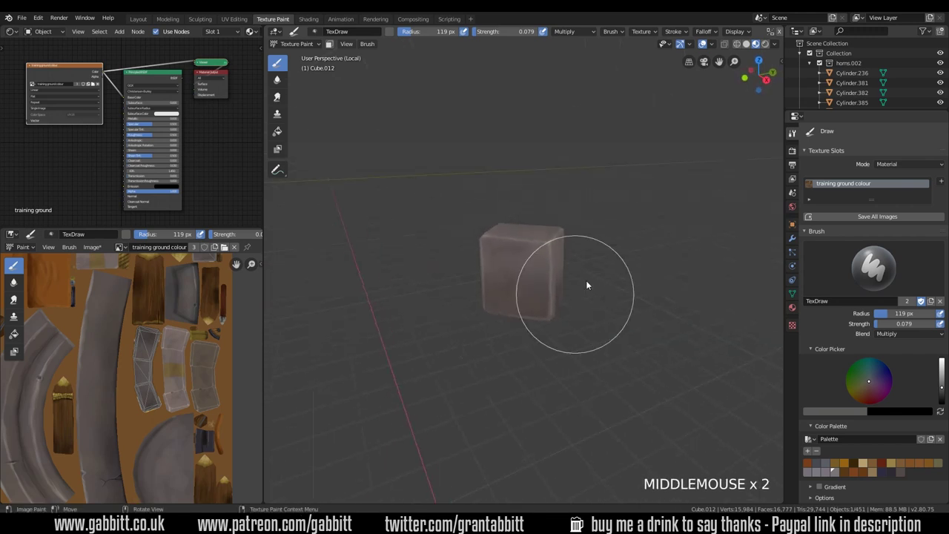
middle_click_drag(578, 334, 630, 330)
Step: Set the brush to Screen blending with a lighter grey for highlighting the block's upper surfaces
left_click(893, 334)
left_click(849, 373)
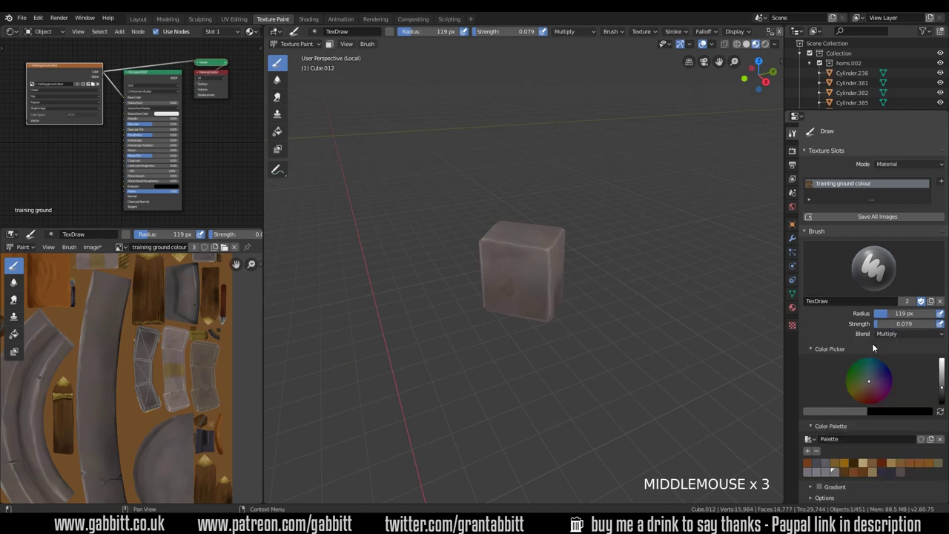
left_click(894, 335)
left_click(851, 416)
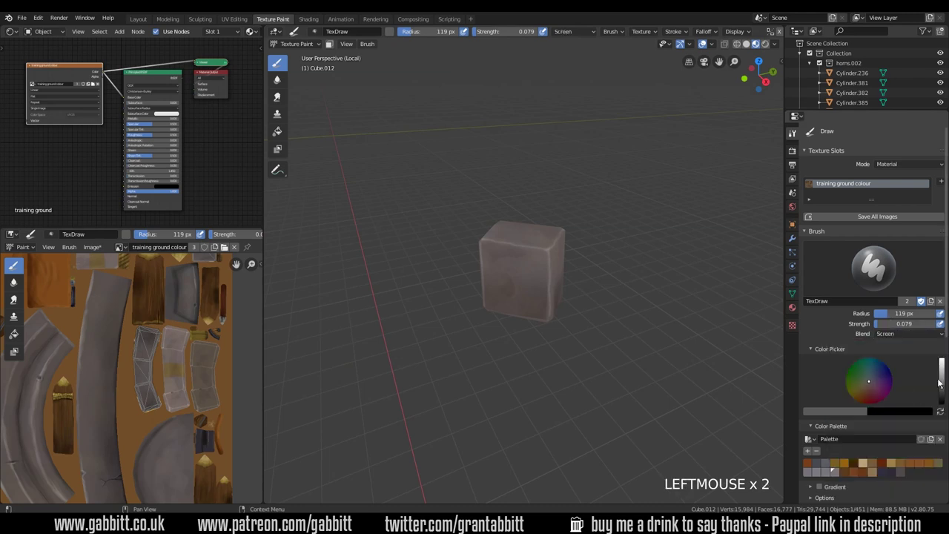
left_click(865, 410)
mouse_move(767, 374)
middle_mouse_down()
mouse_move(570, 343)
mouse_move(615, 307)
middle_mouse_up()
left_click_drag(563, 274, 444, 364)
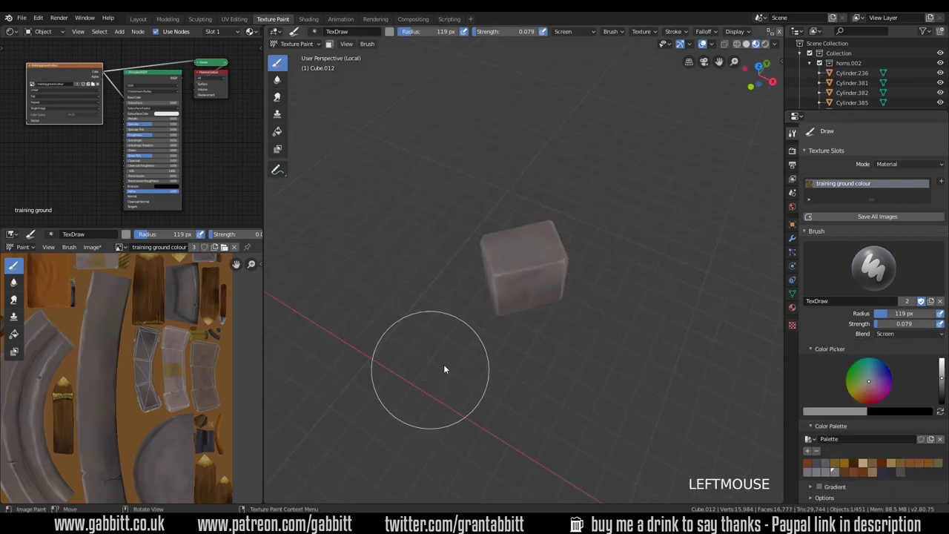